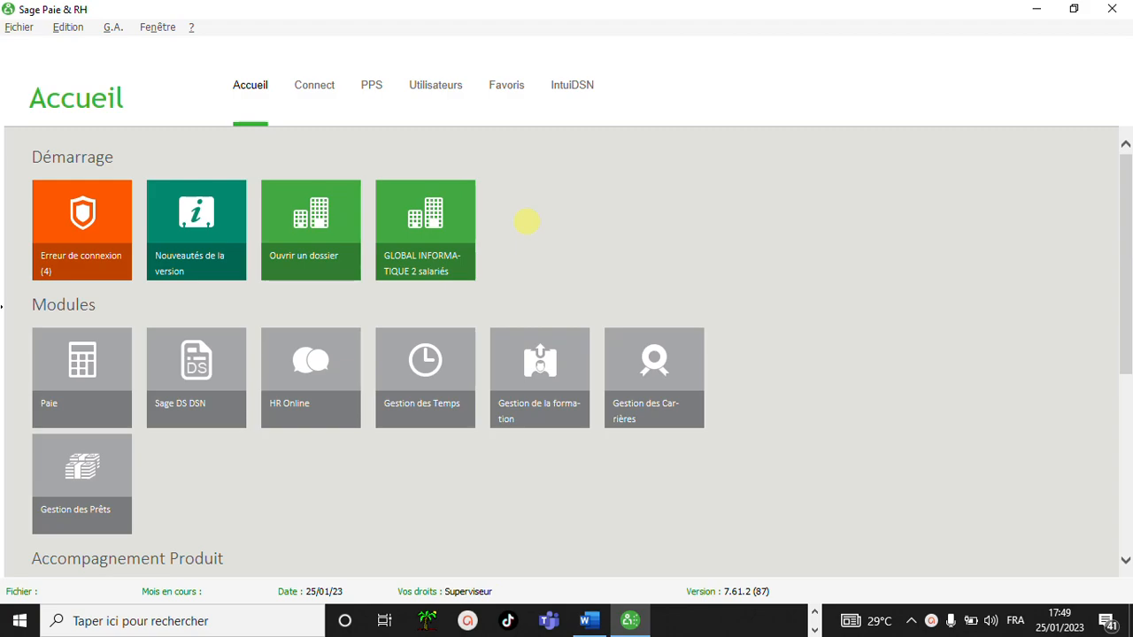
# Review the company data to enter in the SAGE PAIE2.docx Word document, and return to Sage Paie & RH.
pyautogui.moveTo(589, 619)
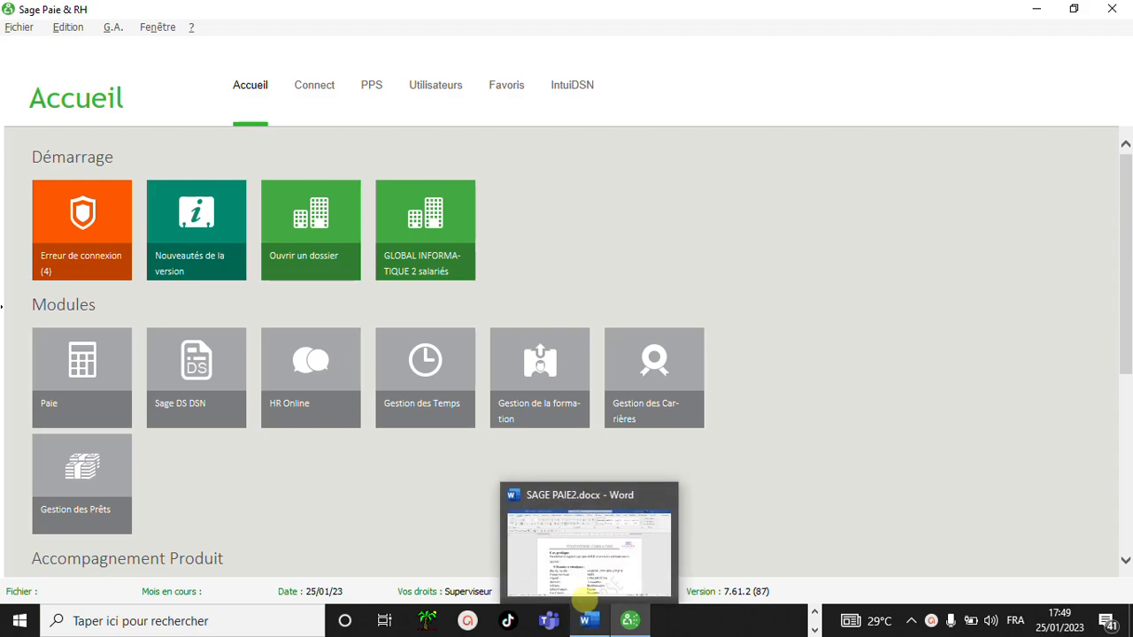
pyautogui.click(590, 577)
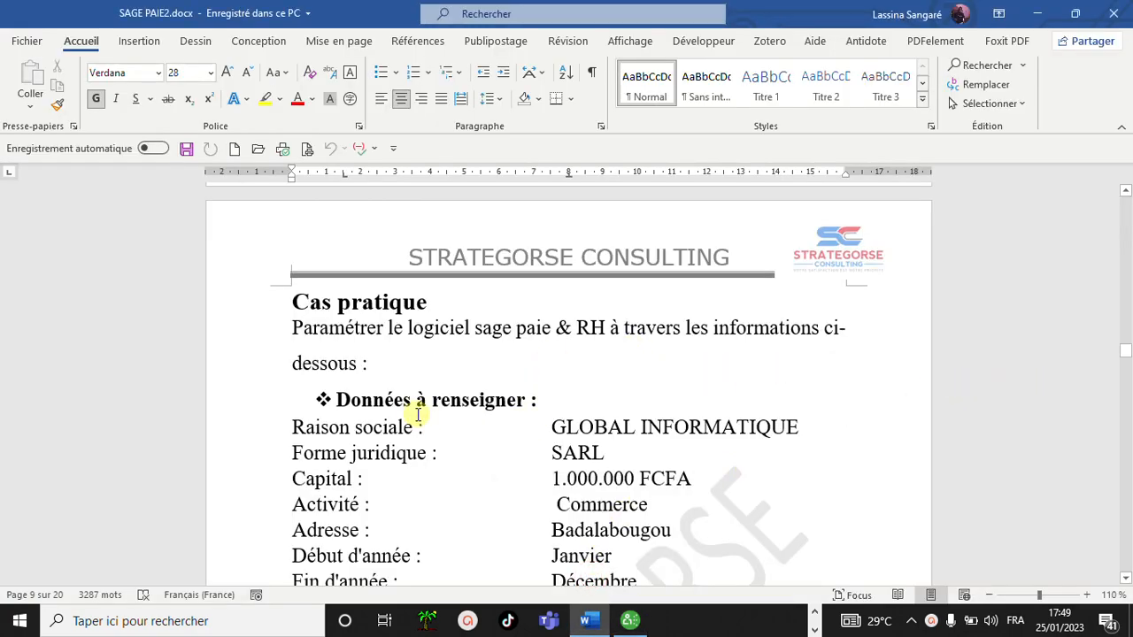
pyautogui.click(1125, 578)
pyautogui.moveTo(1124, 581); pyautogui.dragTo(1125, 581)
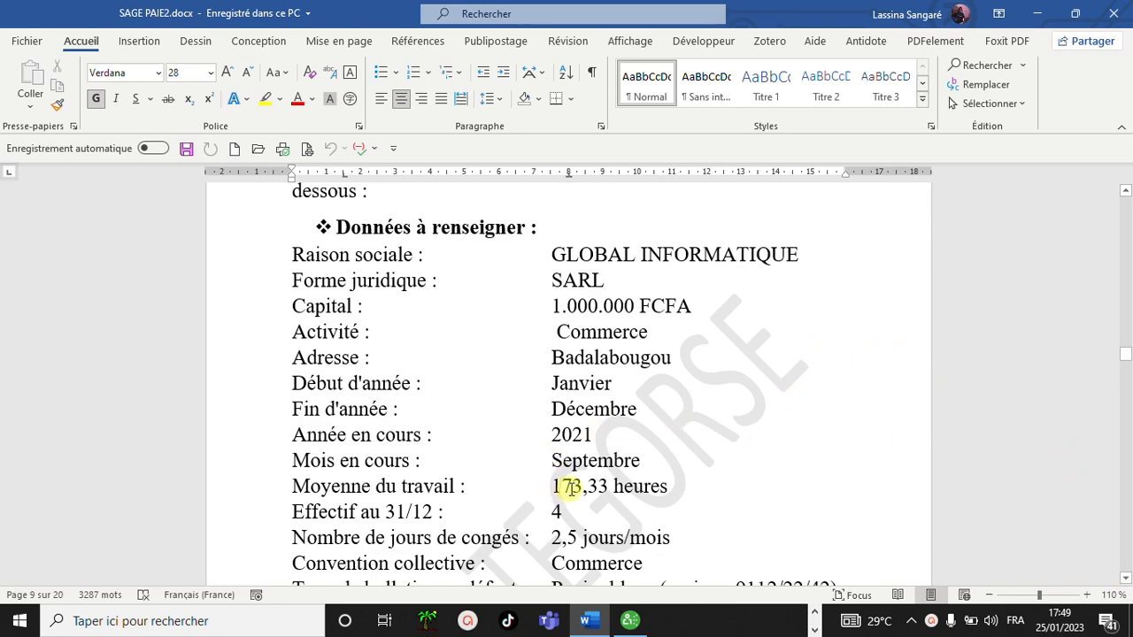
pyautogui.moveTo(629, 625)
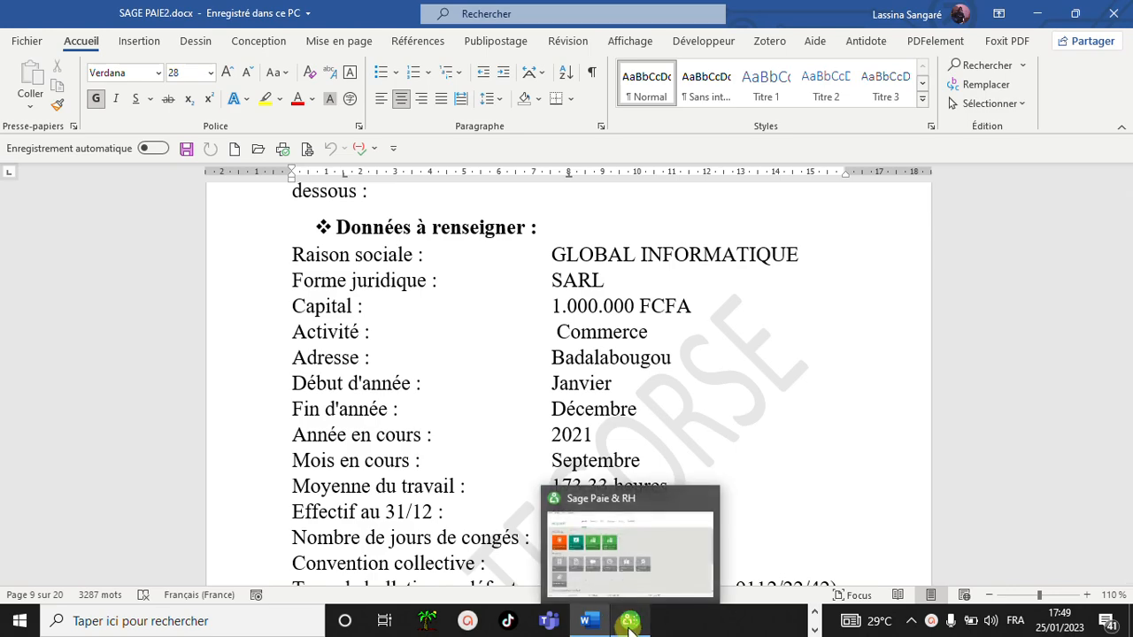
pyautogui.click(621, 554)
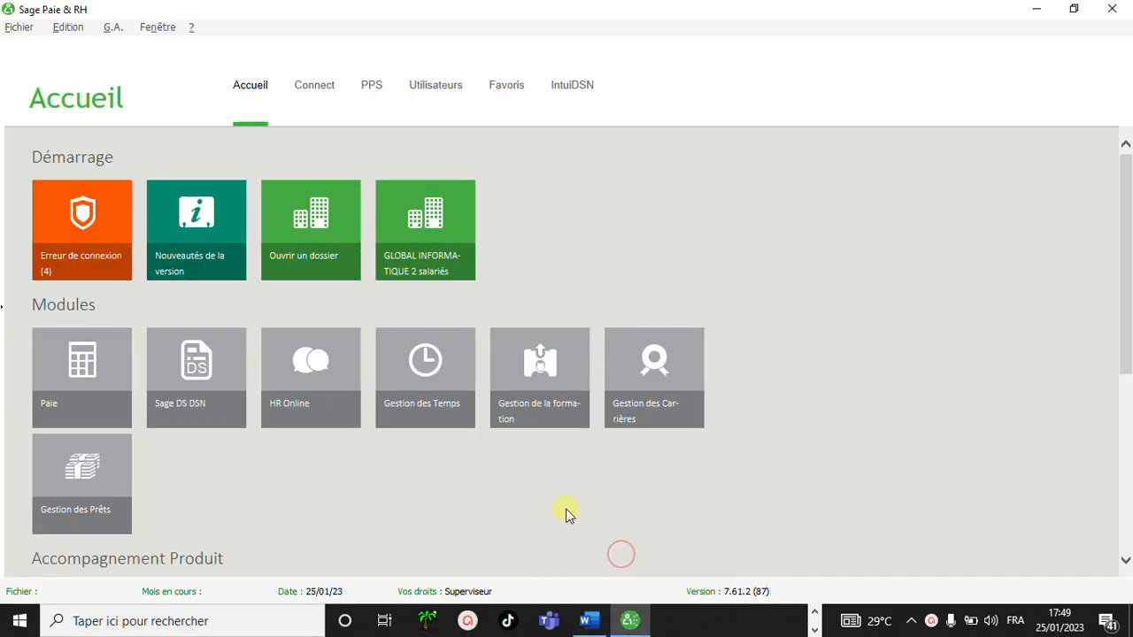
# Start a new payroll file and choose the desktop (Bureau) as its save location.
pyautogui.click(22, 31)
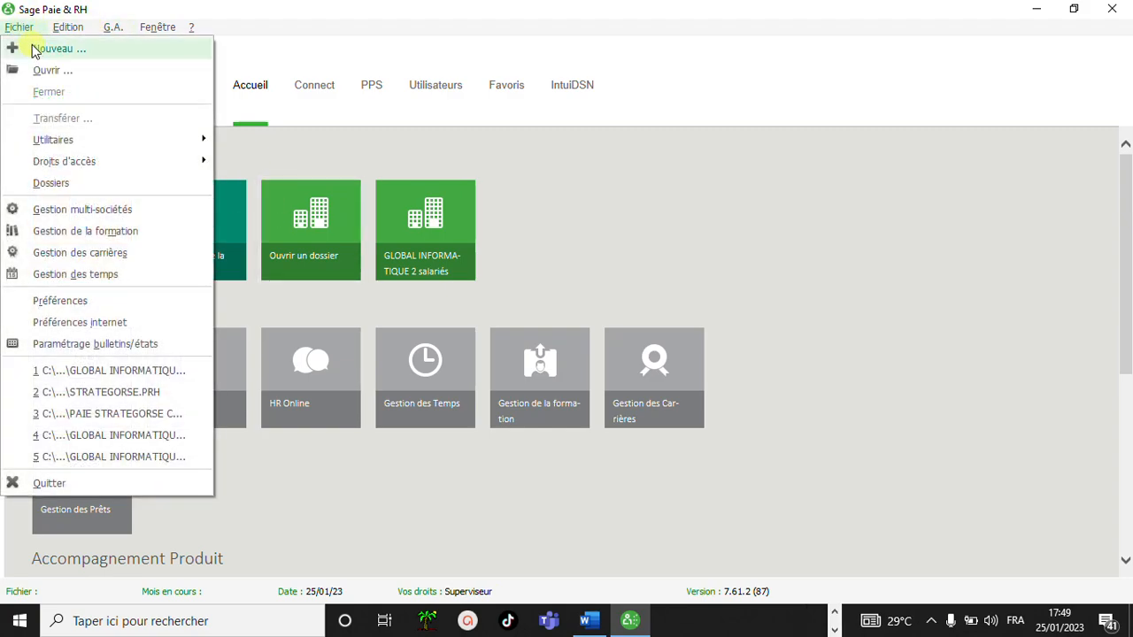
pyautogui.click(49, 51)
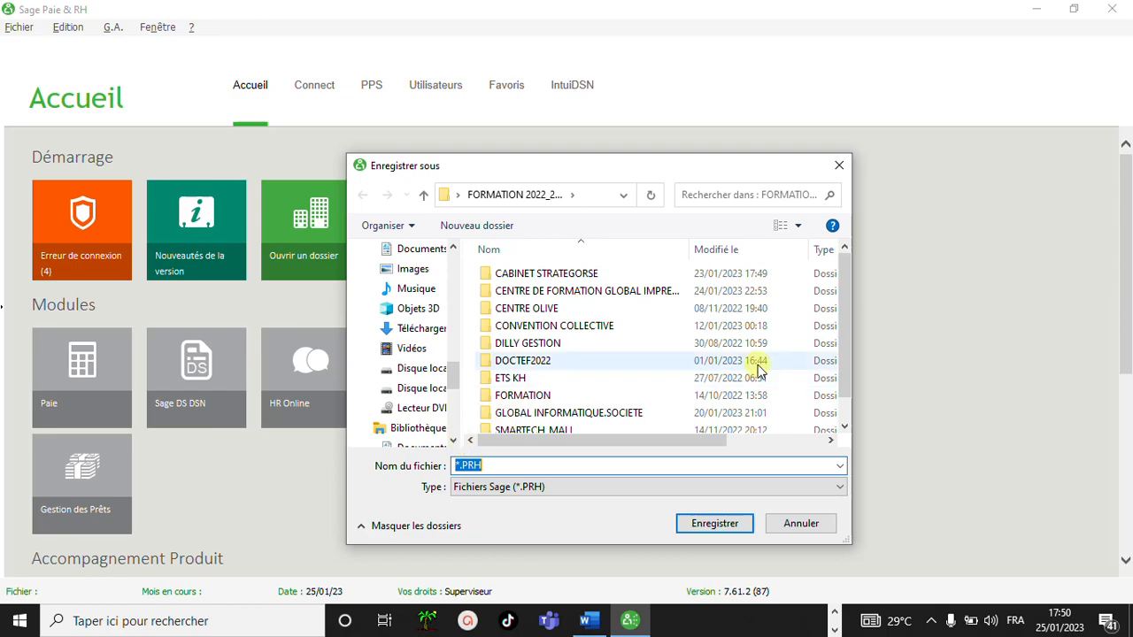
pyautogui.moveTo(845, 352); pyautogui.dragTo(847, 425)
pyautogui.moveTo(846, 365); pyautogui.dragTo(845, 342)
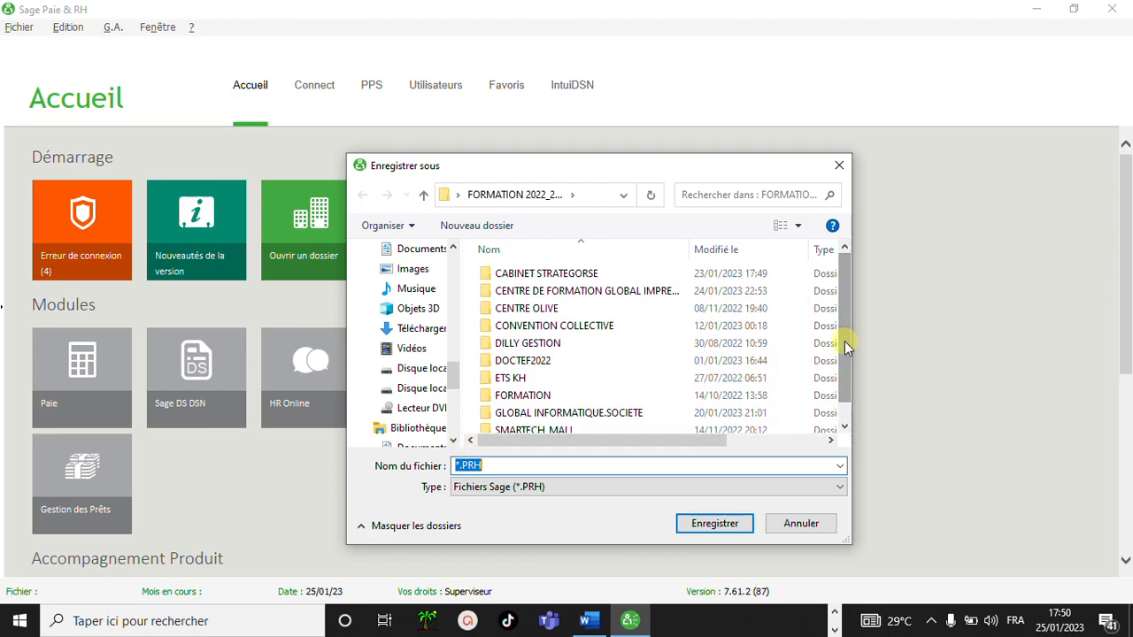
pyautogui.scroll(3, 460, 305)
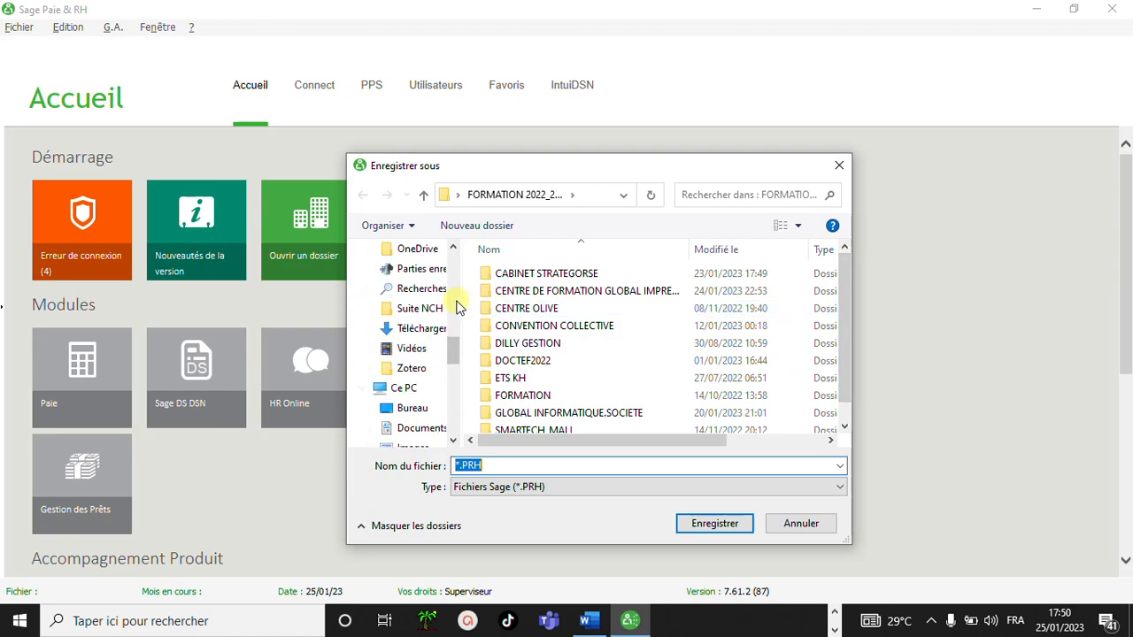
pyautogui.moveTo(453, 345); pyautogui.dragTo(432, 254)
pyautogui.click(390, 274)
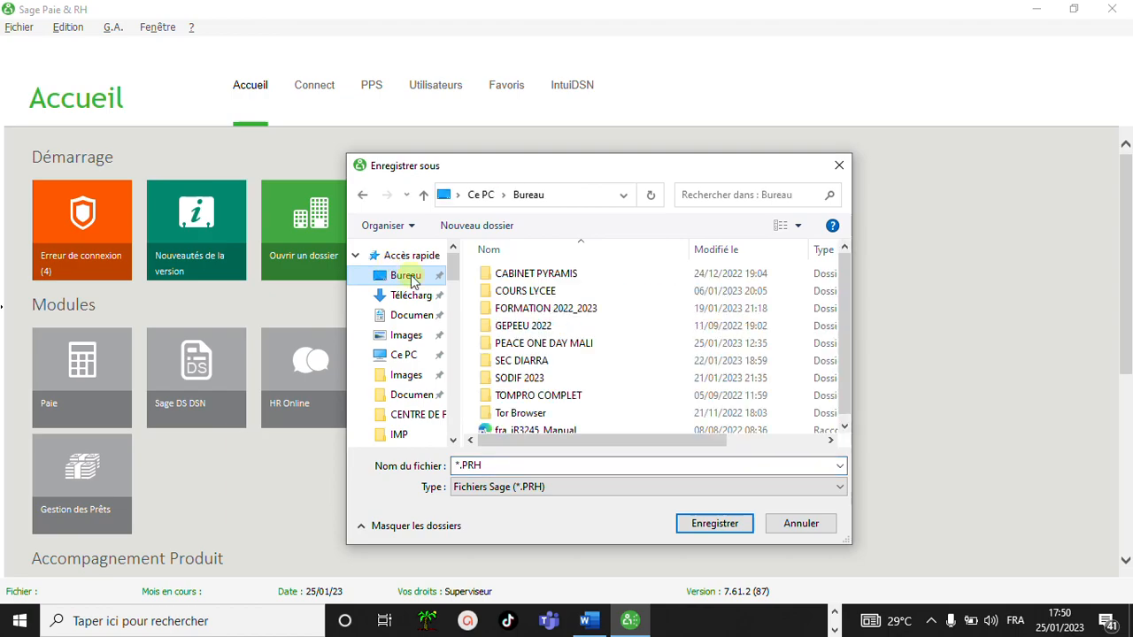
# Name the new payroll file GLOBAL INFORMATIQUE and save it.
pyautogui.click(493, 468)
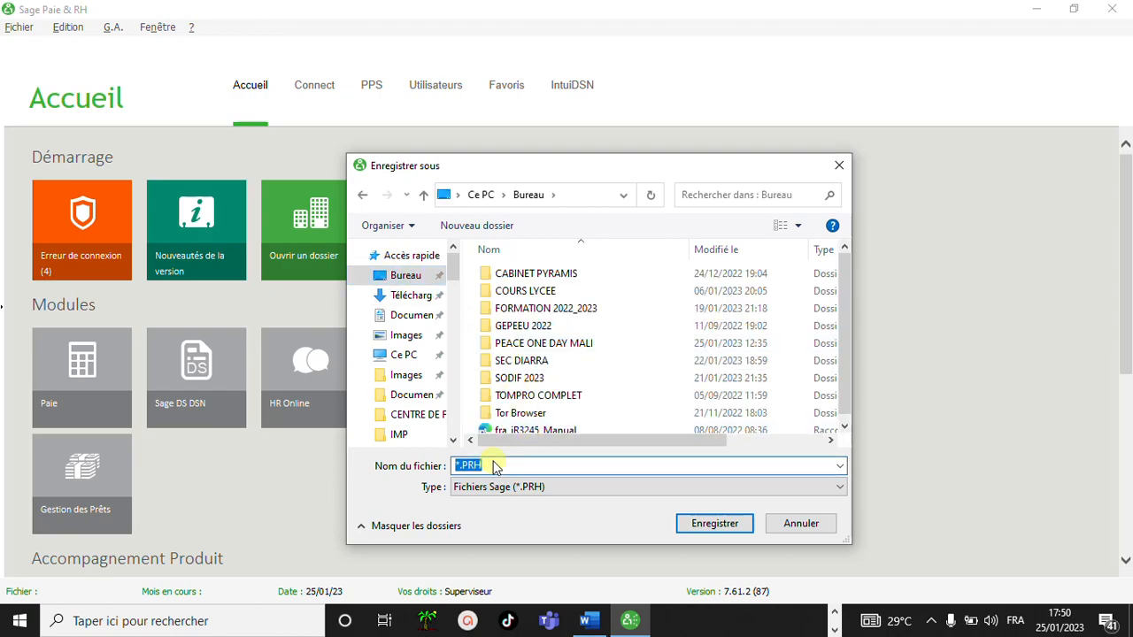
pyautogui.write('G')
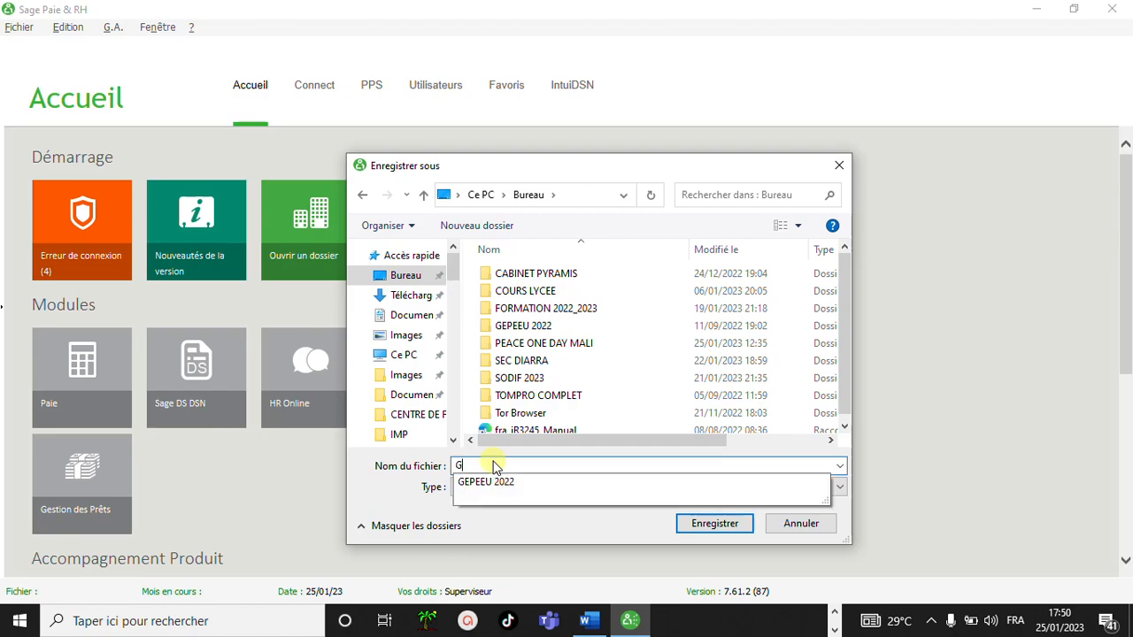
pyautogui.write('LOBAL')
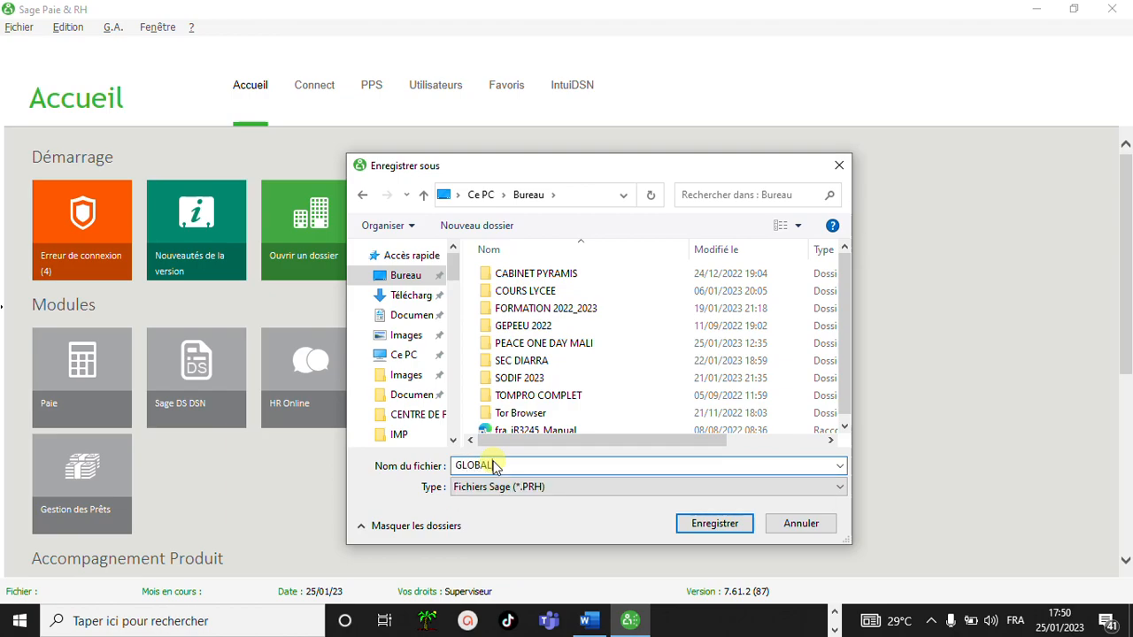
pyautogui.write(' INFORM')
pyautogui.write('ATIO')
pyautogui.write('QUE')
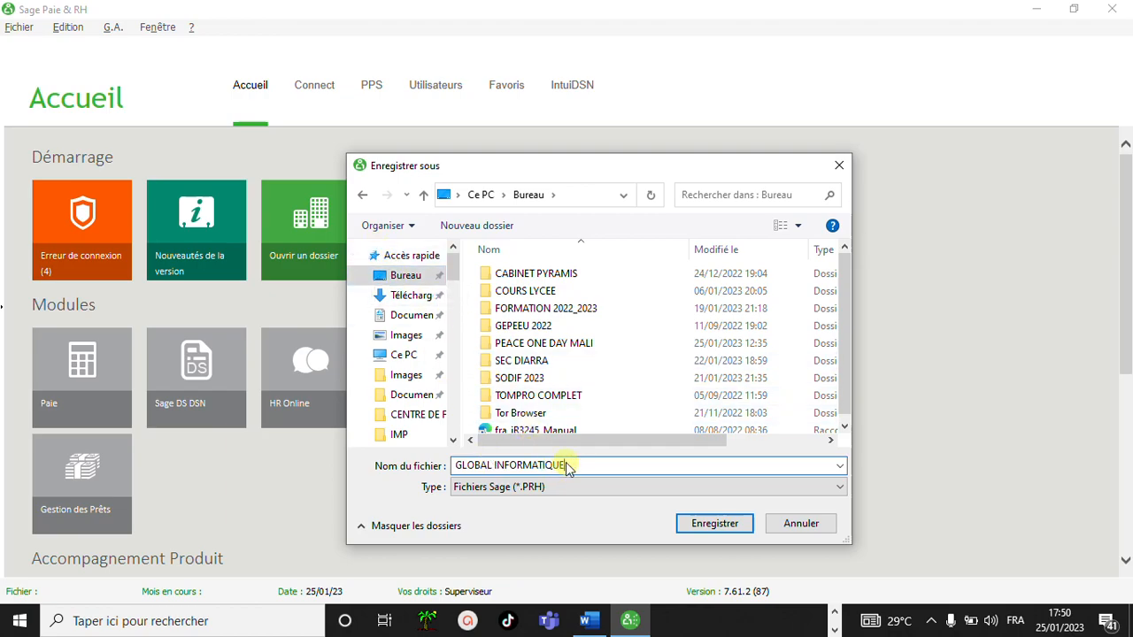
pyautogui.click(713, 524)
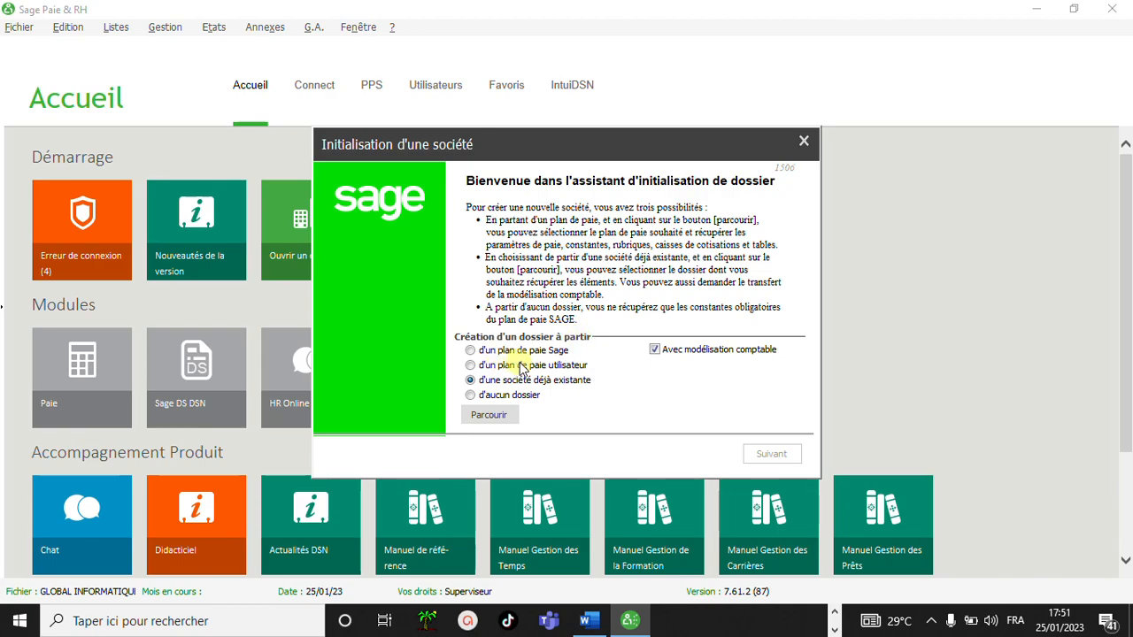
# Initialise the company from no existing file (d'aucun dossier) and proceed to the payroll parameters.
pyautogui.click(470, 396)
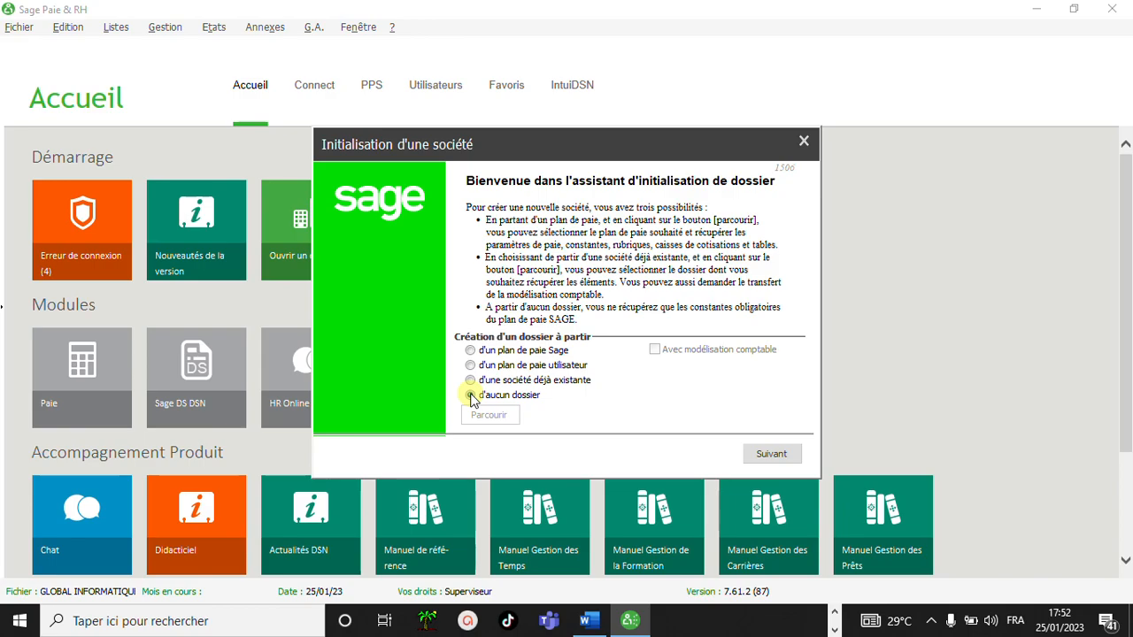
pyautogui.click(470, 395)
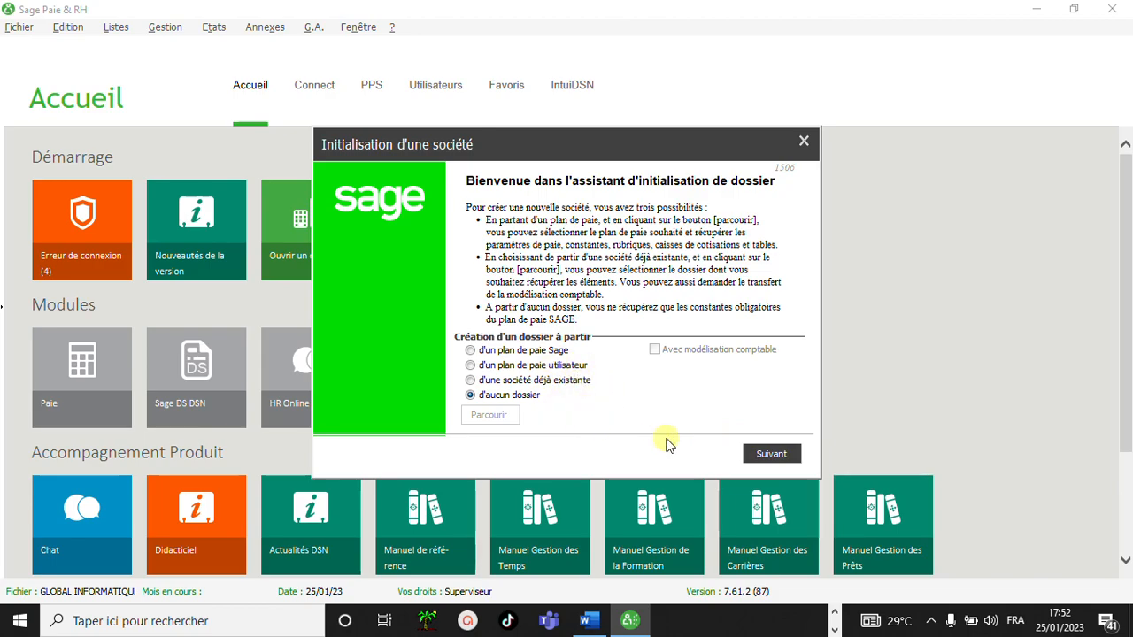
pyautogui.click(768, 454)
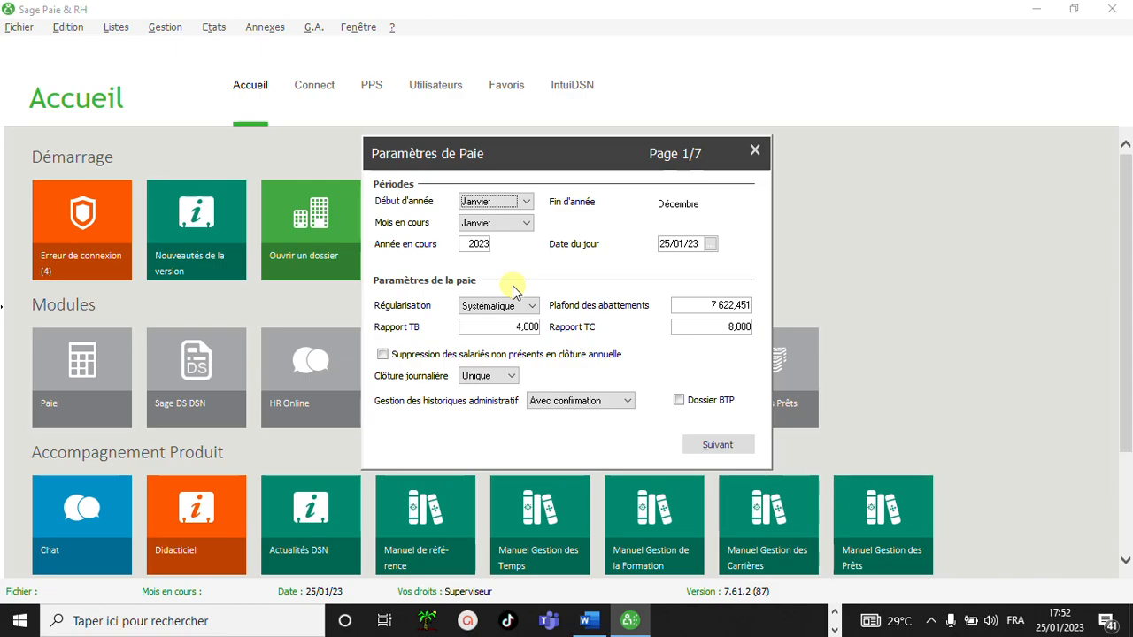
# Check the period, working hours, payslip and accounting data in the SAGE PAIE2.docx Word document, and return to Sage Paie & RH.
pyautogui.moveTo(591, 621)
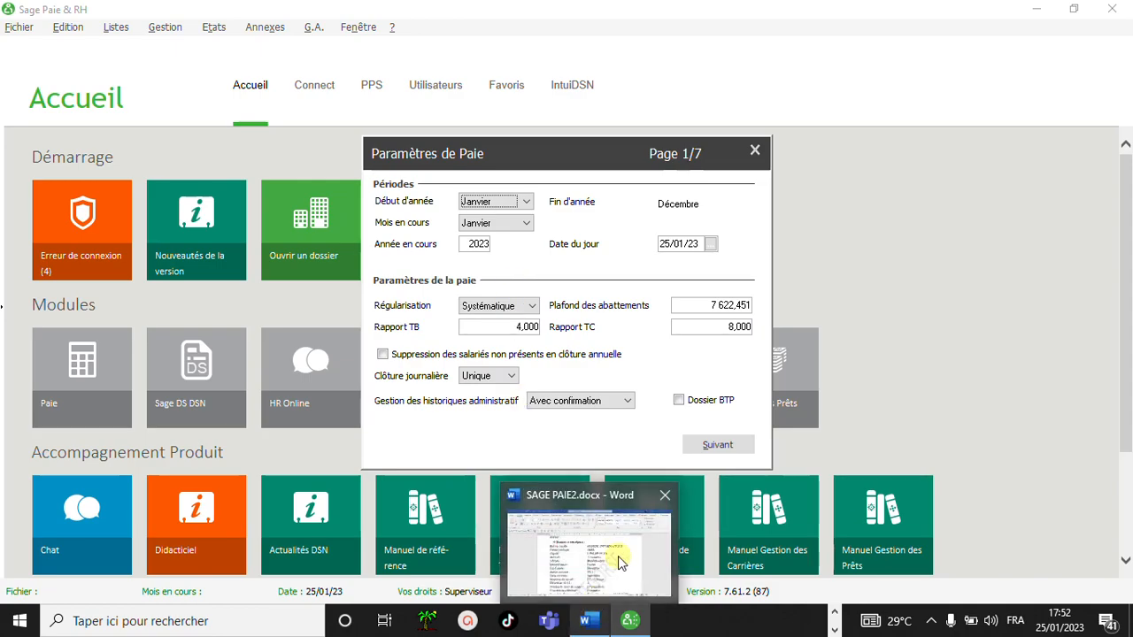
pyautogui.click(618, 556)
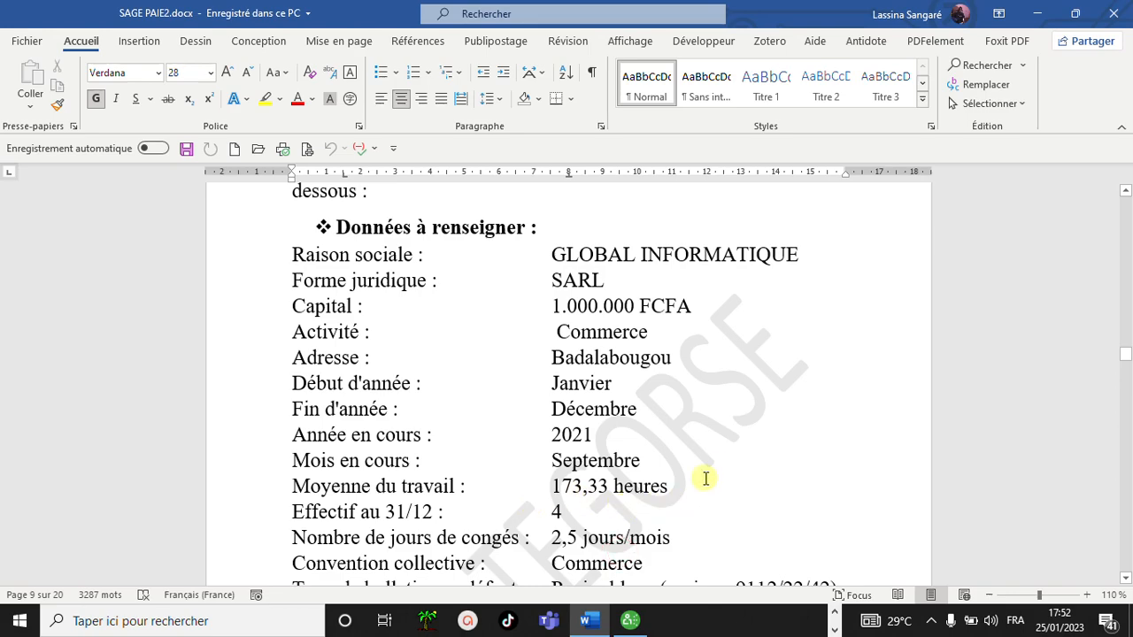
pyautogui.click(1126, 580)
pyautogui.click(1126, 580)
pyautogui.click(1126, 579)
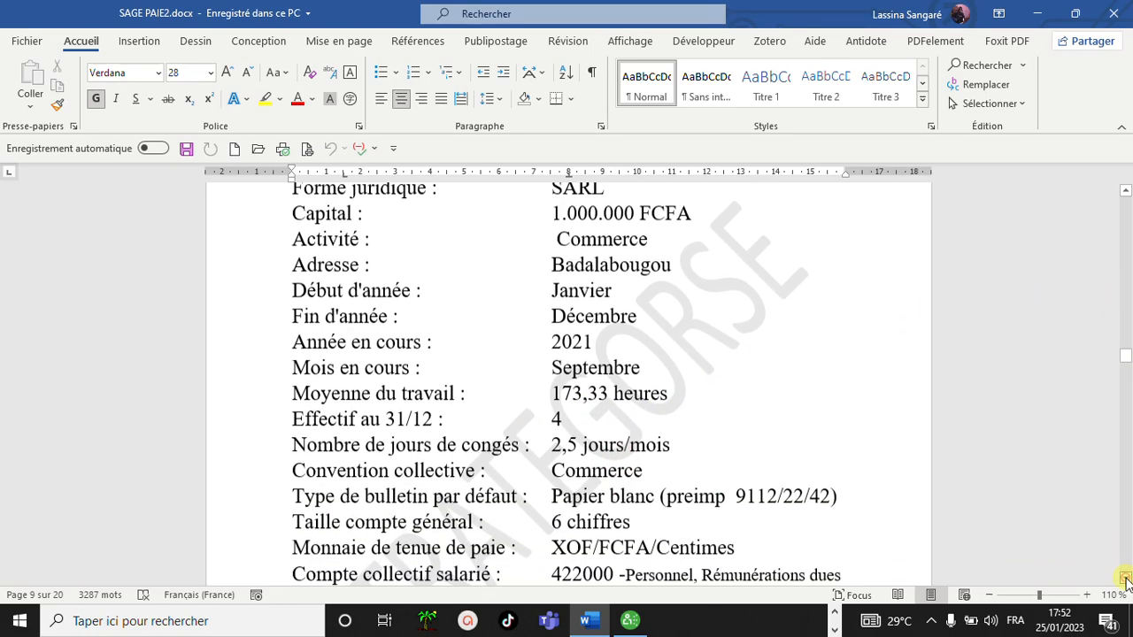
pyautogui.click(1126, 580)
pyautogui.click(1126, 579)
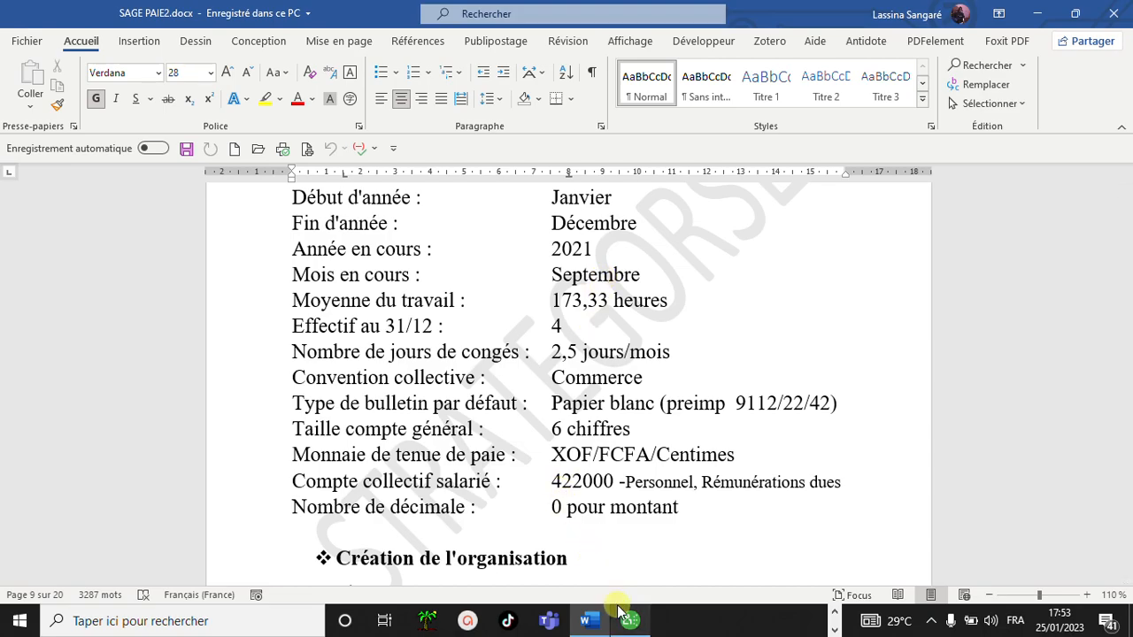
pyautogui.moveTo(630, 620)
pyautogui.click(618, 558)
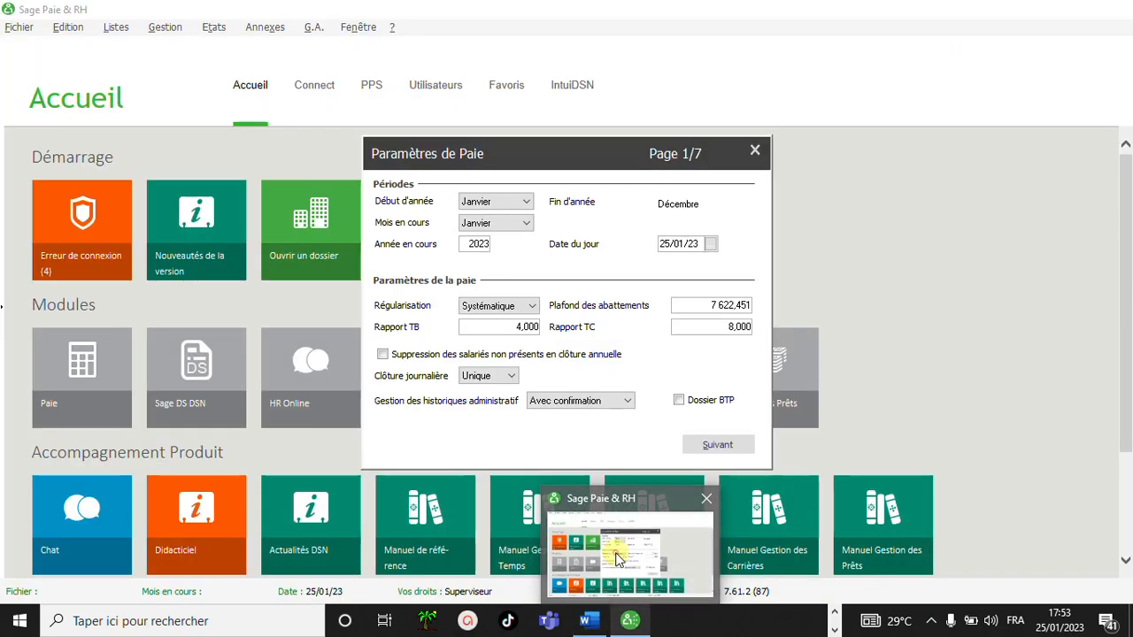
# Set the payroll's current month to Septembre and its current year to 2021.
pyautogui.click(492, 224)
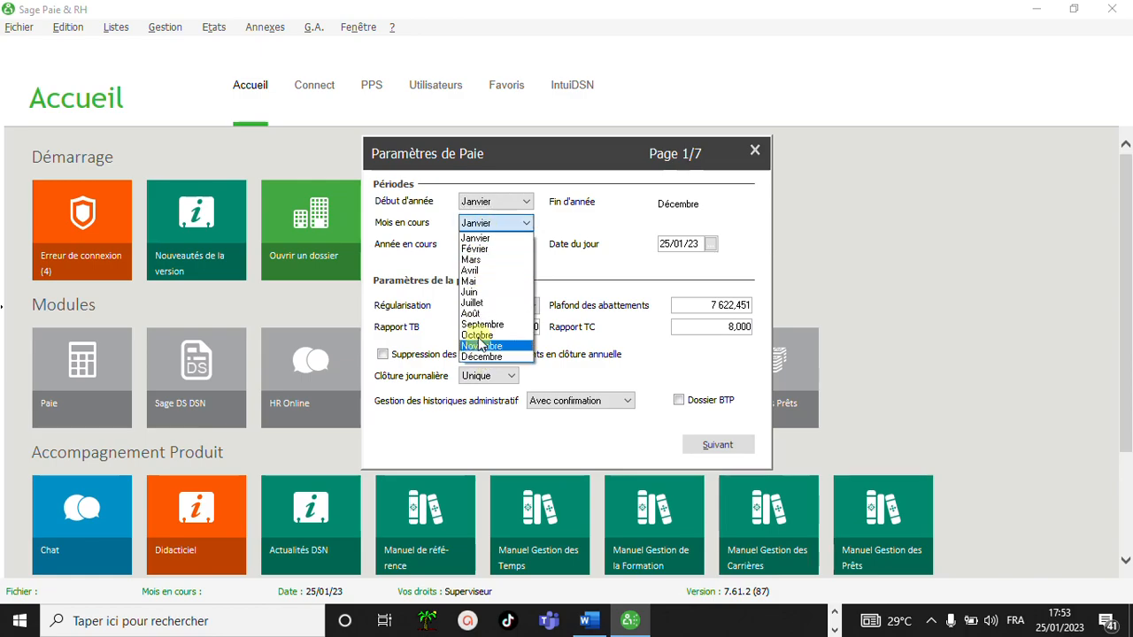
pyautogui.click(470, 313)
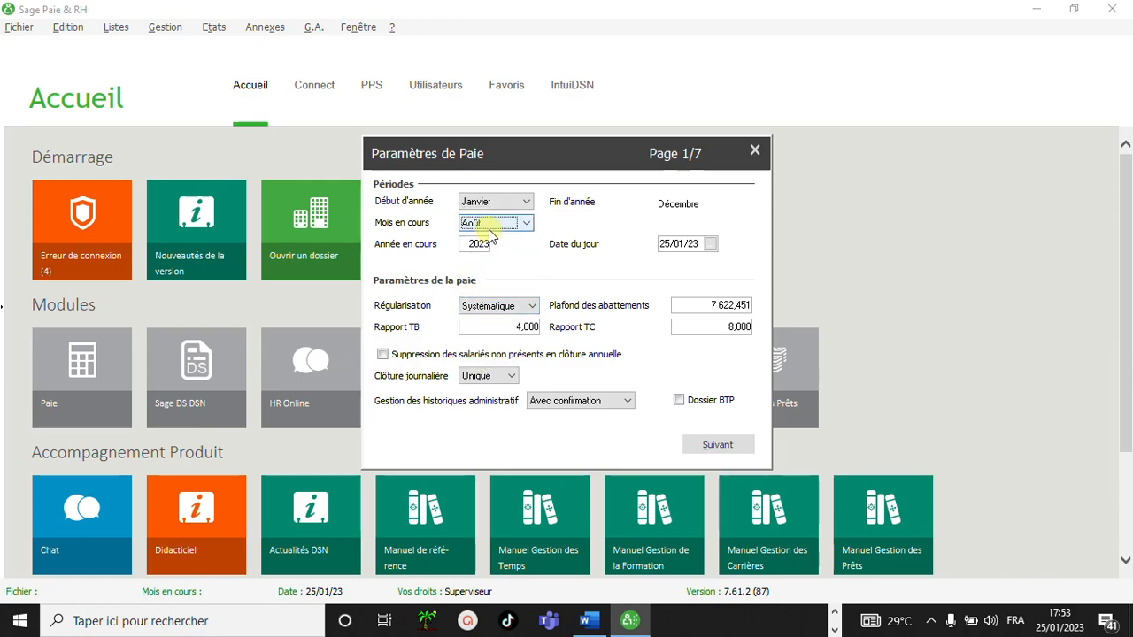
pyautogui.click(492, 227)
pyautogui.click(475, 326)
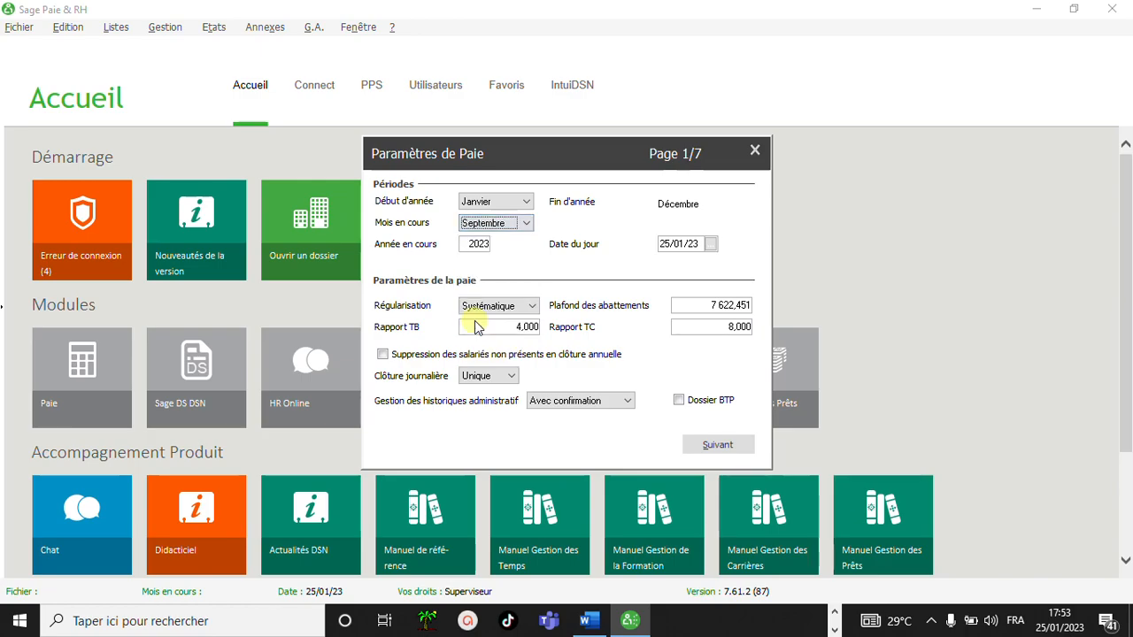
pyautogui.click(475, 252)
pyautogui.doubleClick(475, 250)
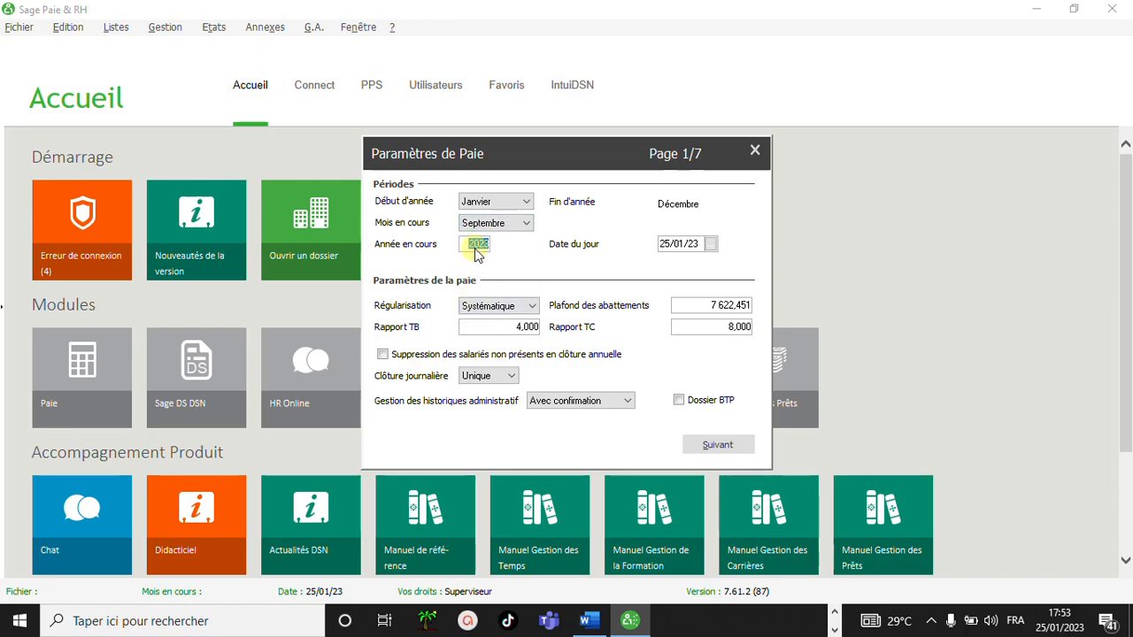
pyautogui.write('2021')
# Reset the abatement ceiling, Rapport TB and Rapport TC to zero, and continue to page 2 of the payroll parameters.
pyautogui.press('Tab')
pyautogui.press('Tab')
pyautogui.press('Tab')
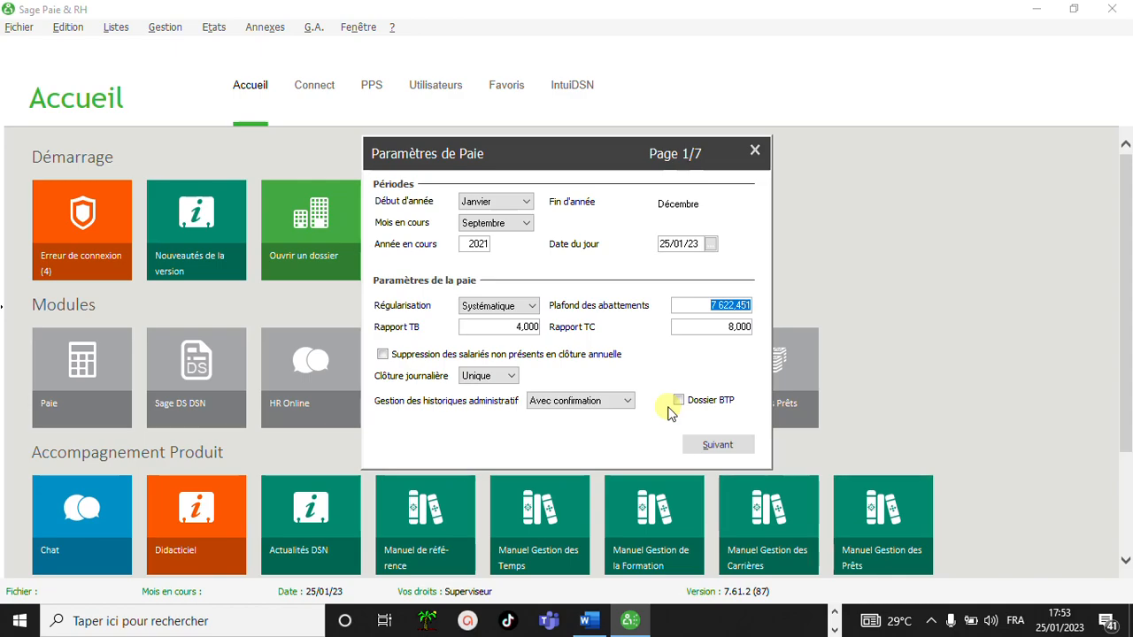
pyautogui.press('Delete')
pyautogui.press('Tab')
pyautogui.press('Delete')
pyautogui.press('Tab')
pyautogui.press('Delete')
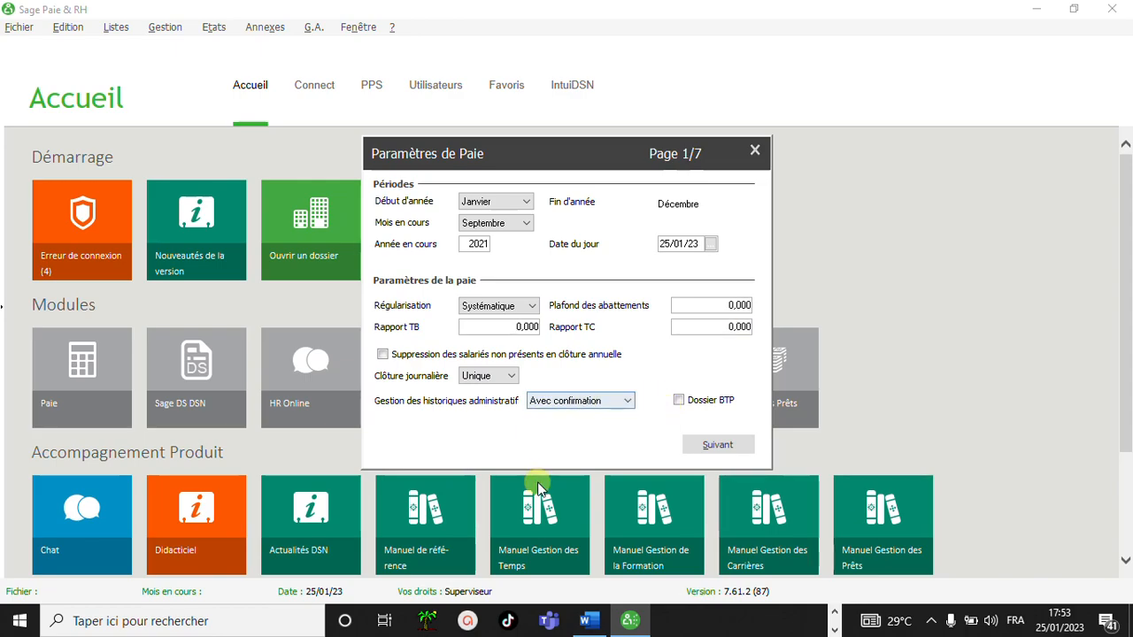
pyautogui.click(716, 446)
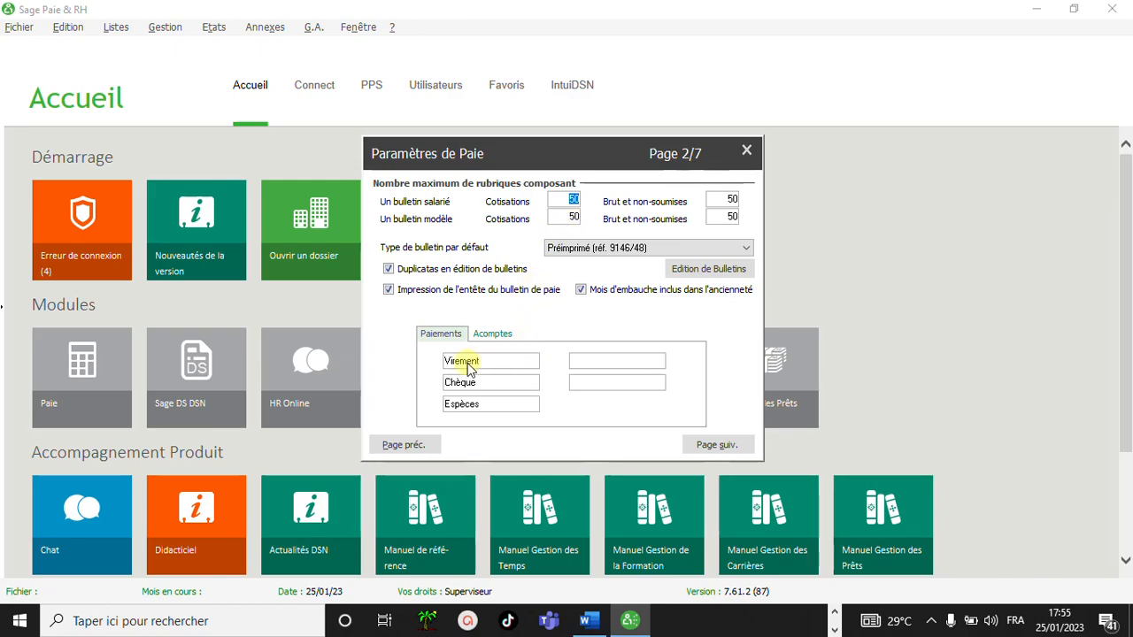
# Compare the payment and advance labels, and clear the Acompte 3 label from the advances.
pyautogui.click(493, 336)
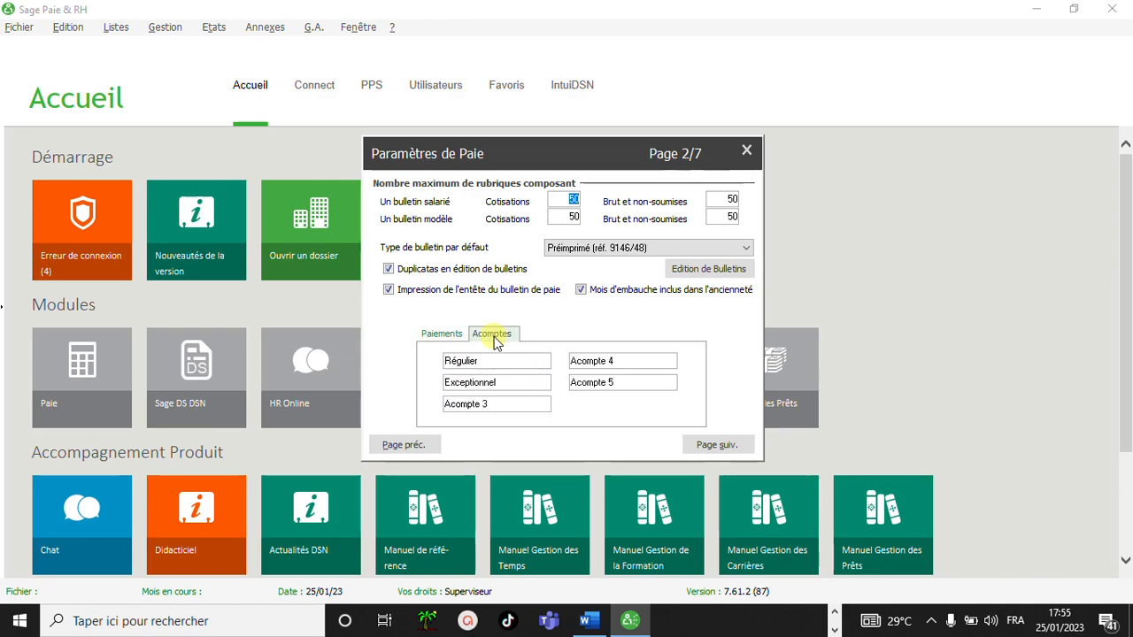
pyautogui.click(467, 336)
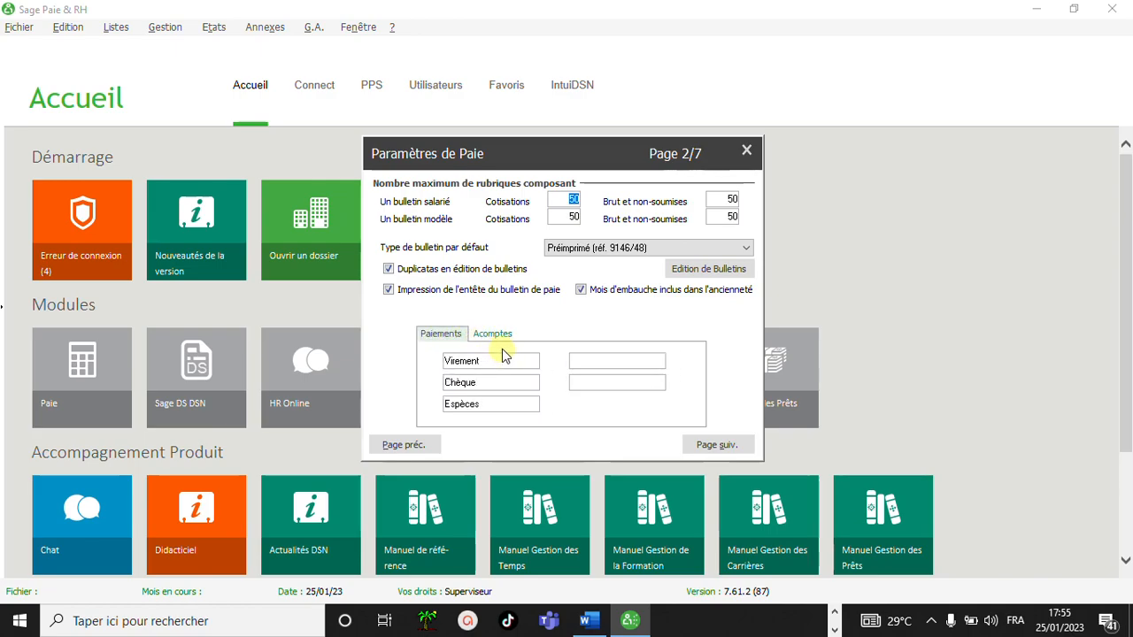
pyautogui.click(493, 336)
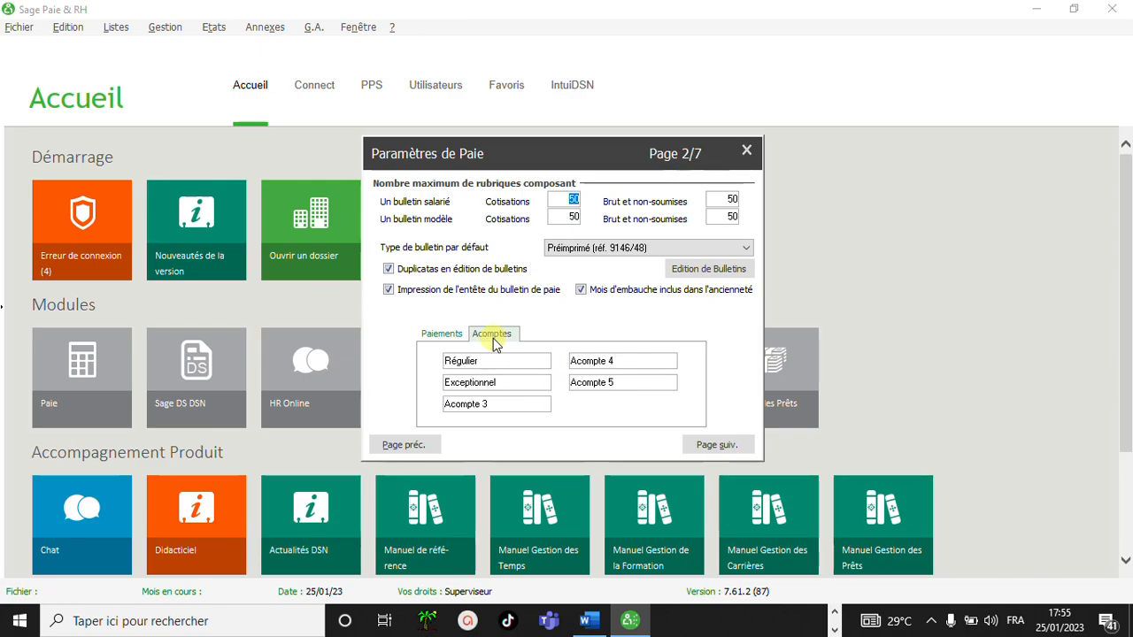
pyautogui.click(482, 363)
pyautogui.click(502, 384)
pyautogui.click(505, 401)
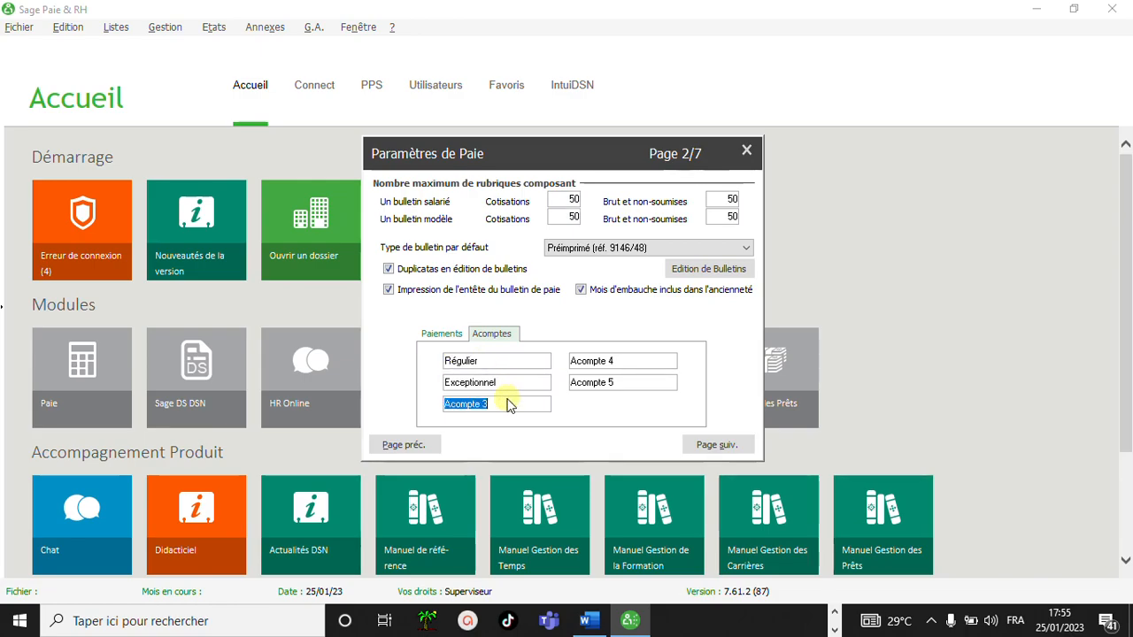
pyautogui.press('Delete')
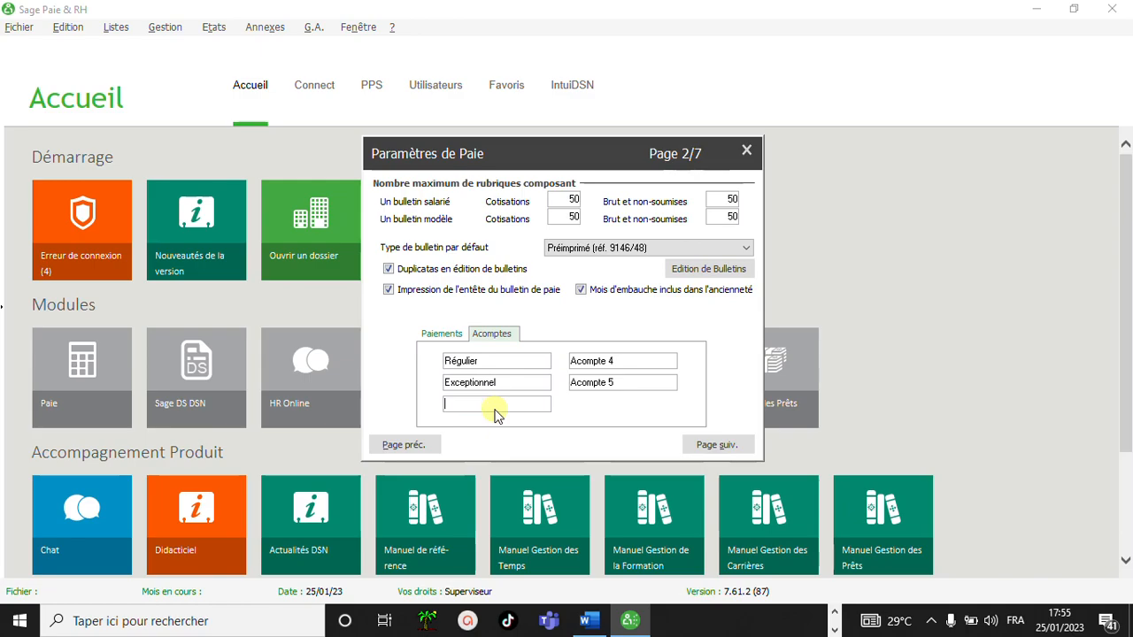
# Clear the Acompte 5 and Acompte 4 labels, and set the default payslip type to Papier blanc (préimp. 9112/22/42).
pyautogui.click(626, 386)
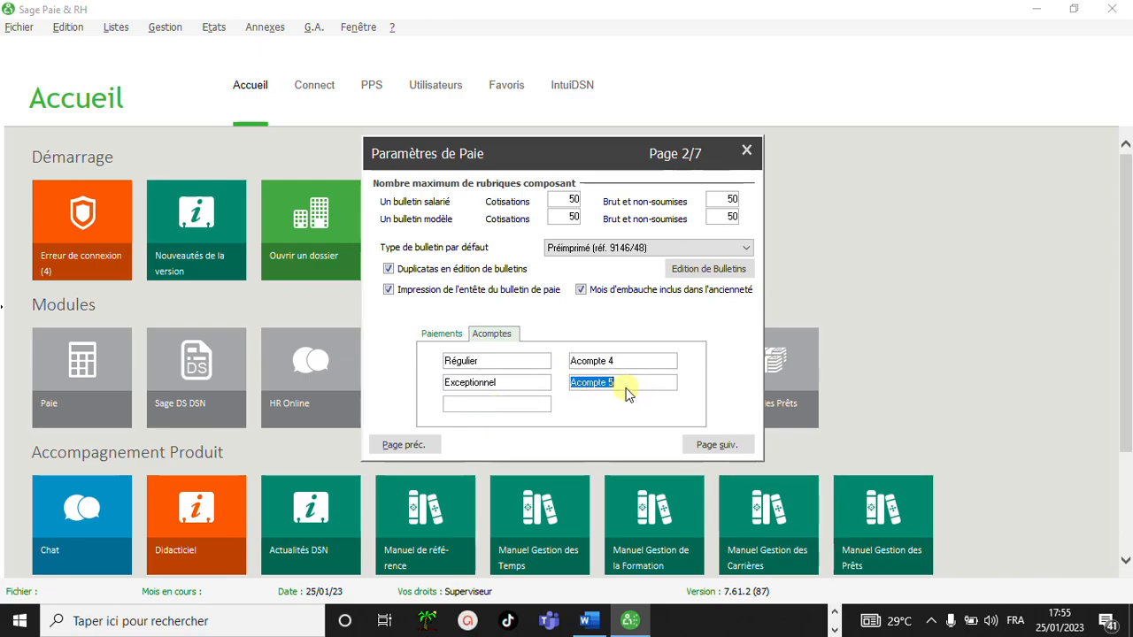
pyautogui.press('Delete')
pyautogui.click(630, 365)
pyautogui.press('Delete')
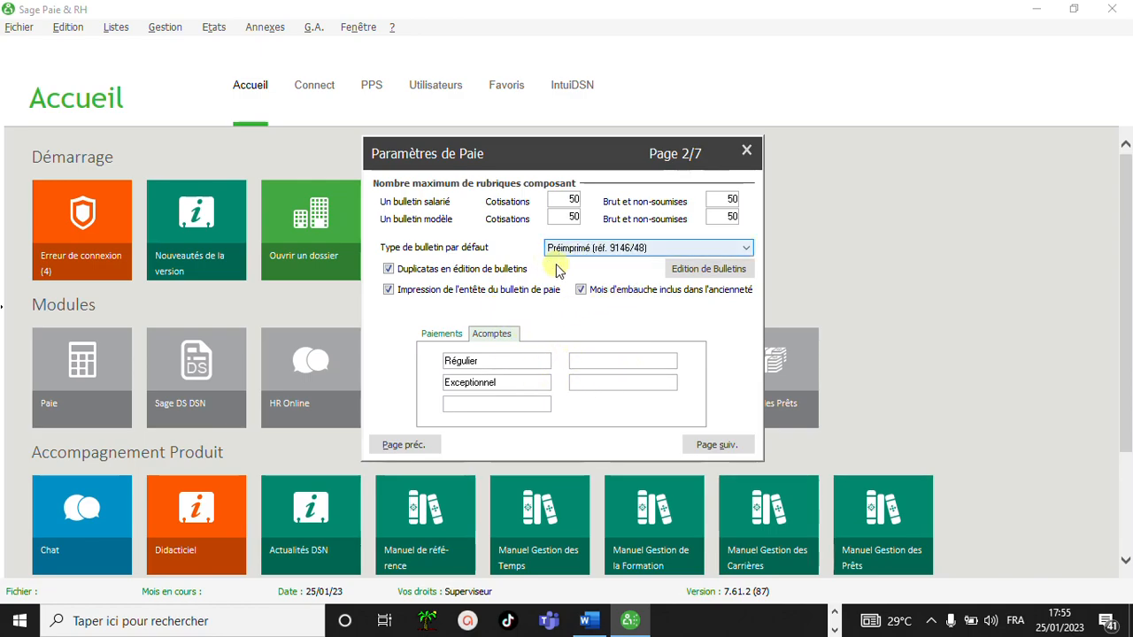
pyautogui.click(607, 251)
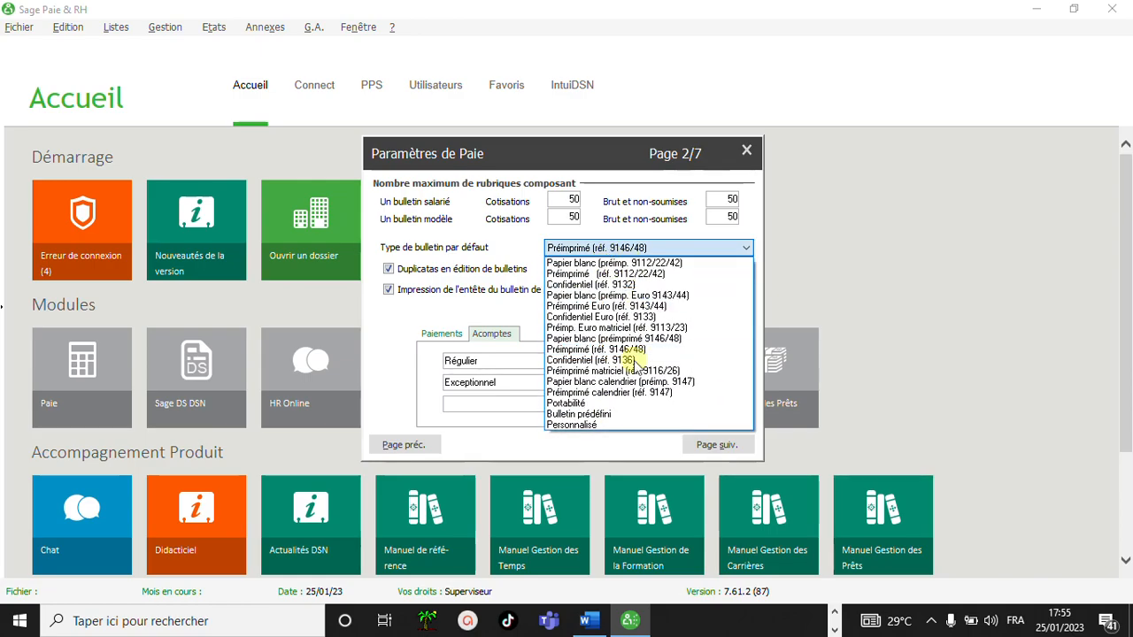
pyautogui.click(629, 263)
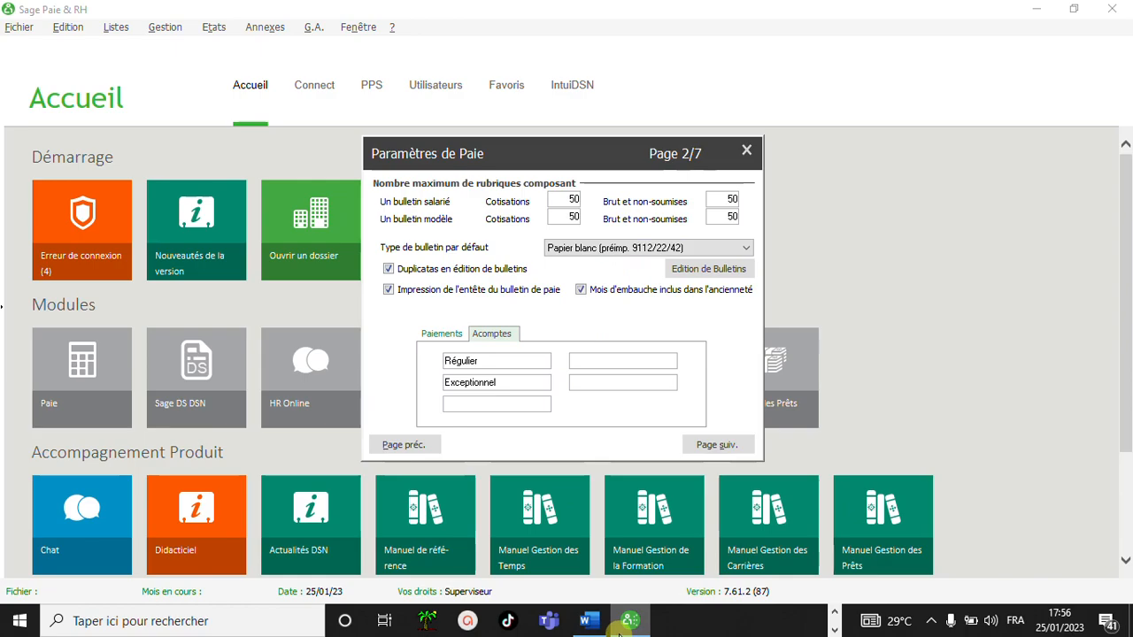
# Verify the default payslip type in the SAGE PAIE2.docx Word document, and continue to page 3 of the payroll parameters in Sage Paie & RH.
pyautogui.moveTo(598, 622)
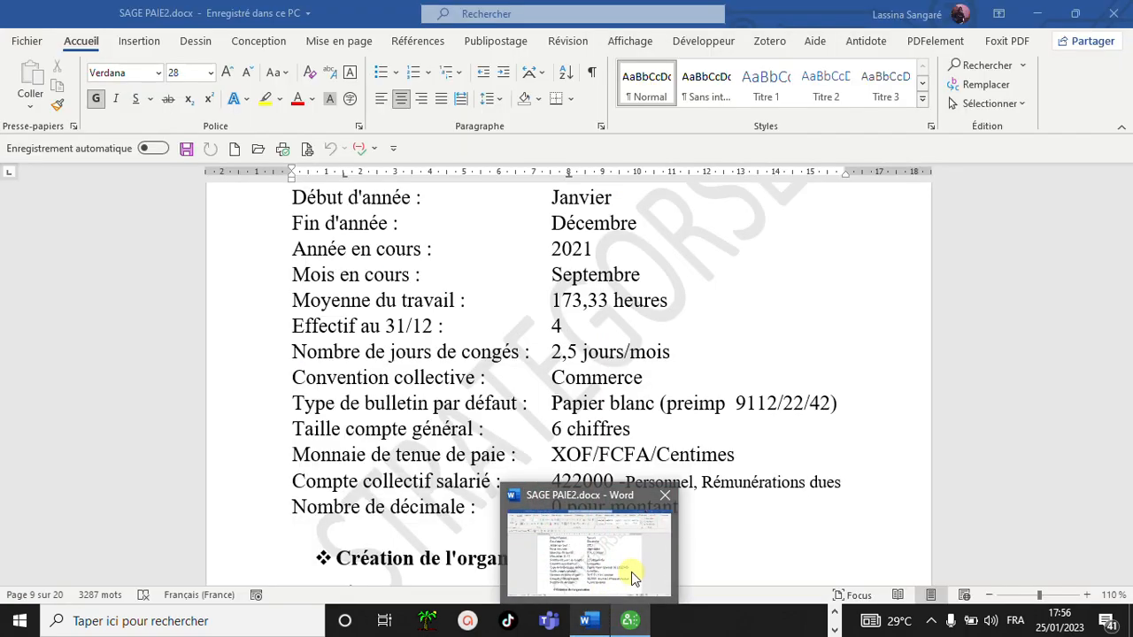
pyautogui.click(632, 577)
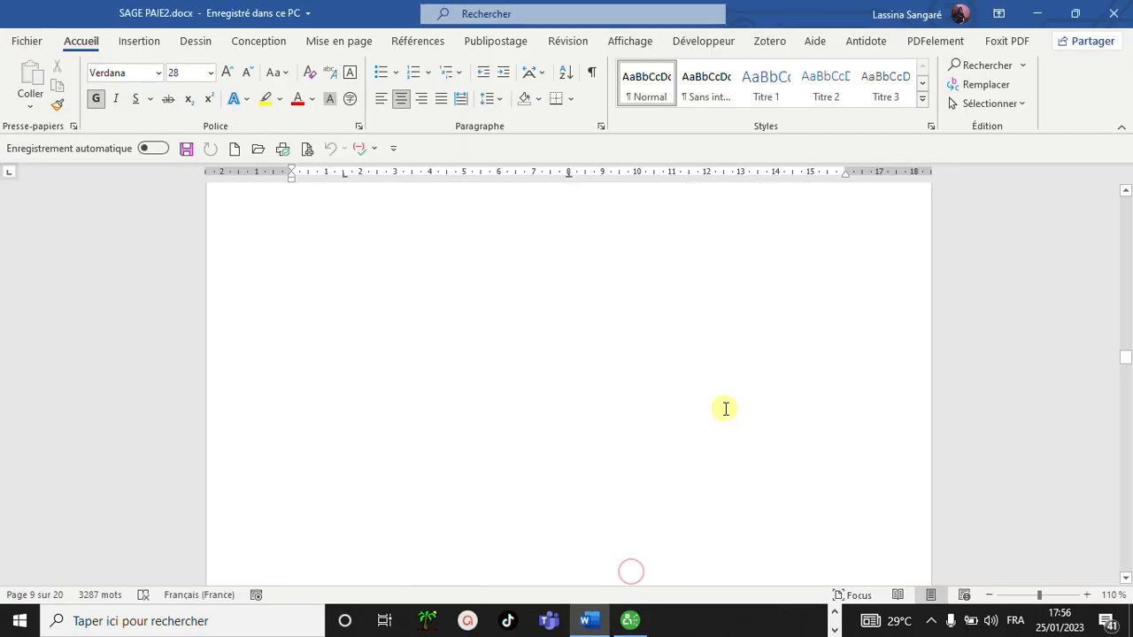
pyautogui.moveTo(835, 403); pyautogui.dragTo(629, 402)
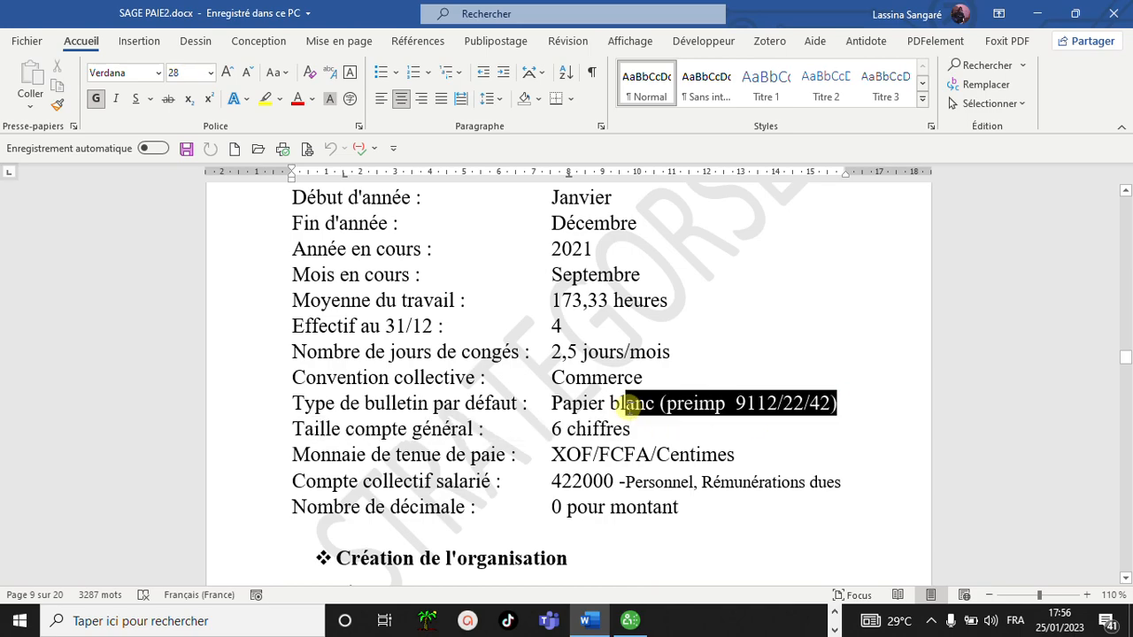
pyautogui.click(629, 402)
pyautogui.moveTo(630, 620)
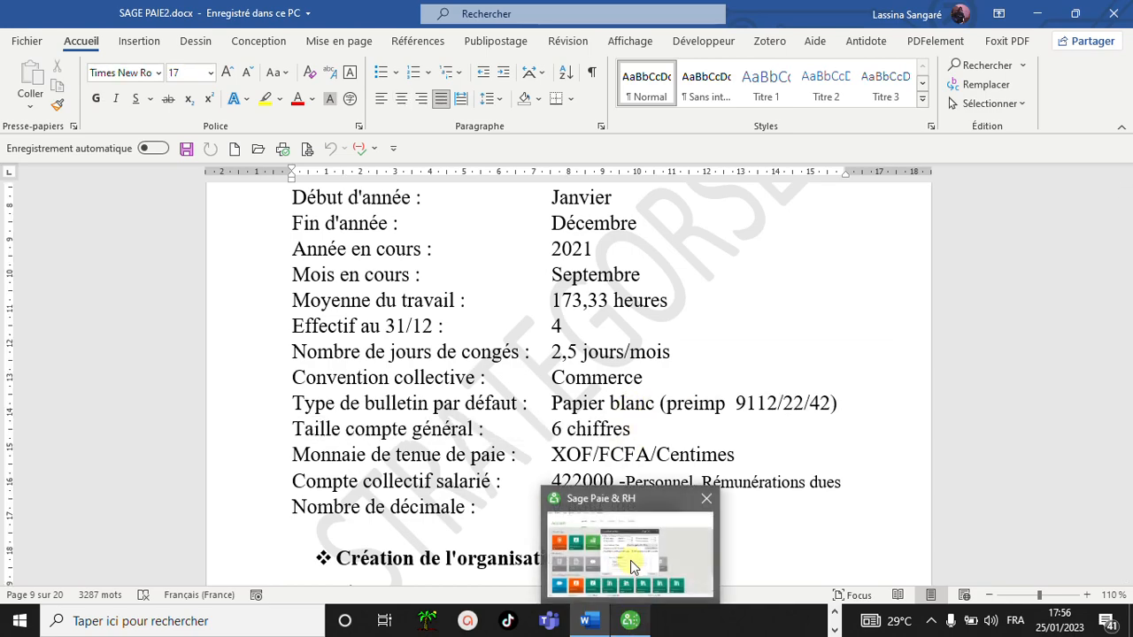
pyautogui.click(632, 567)
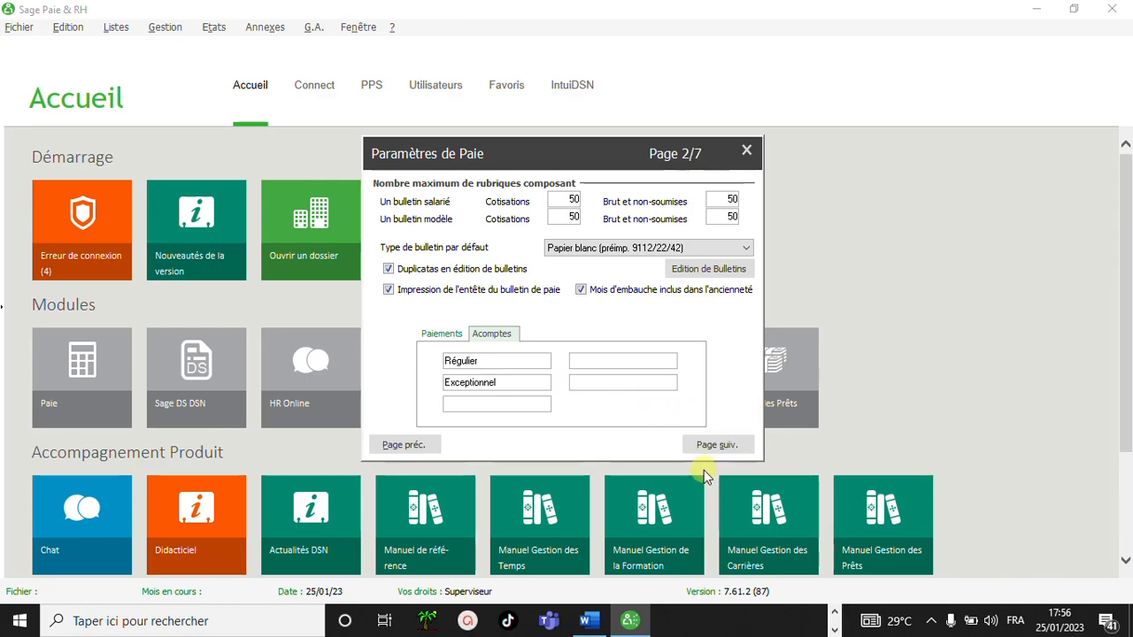
pyautogui.click(703, 445)
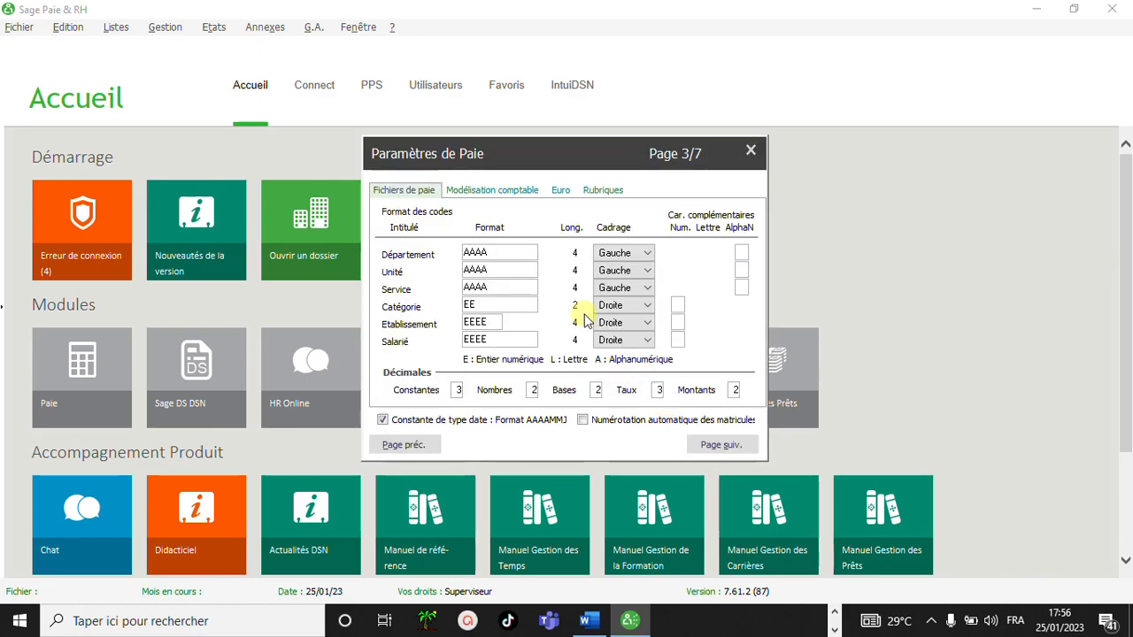
# Try the numeric format EEE and the letter format LLL for the Département code.
pyautogui.click(496, 256)
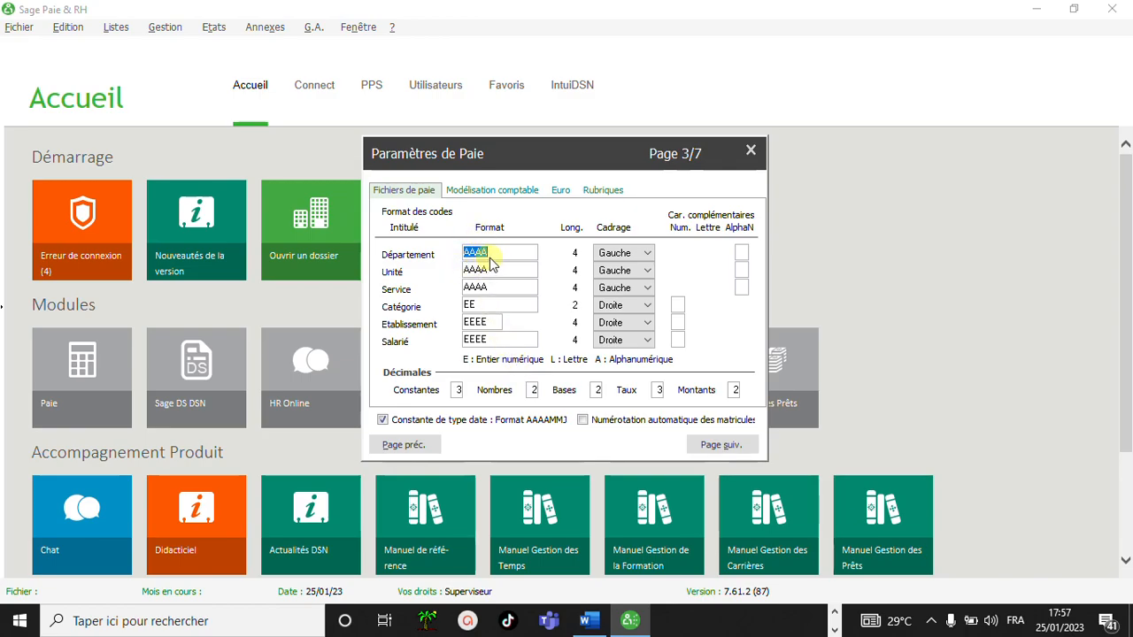
pyautogui.write('EEE')
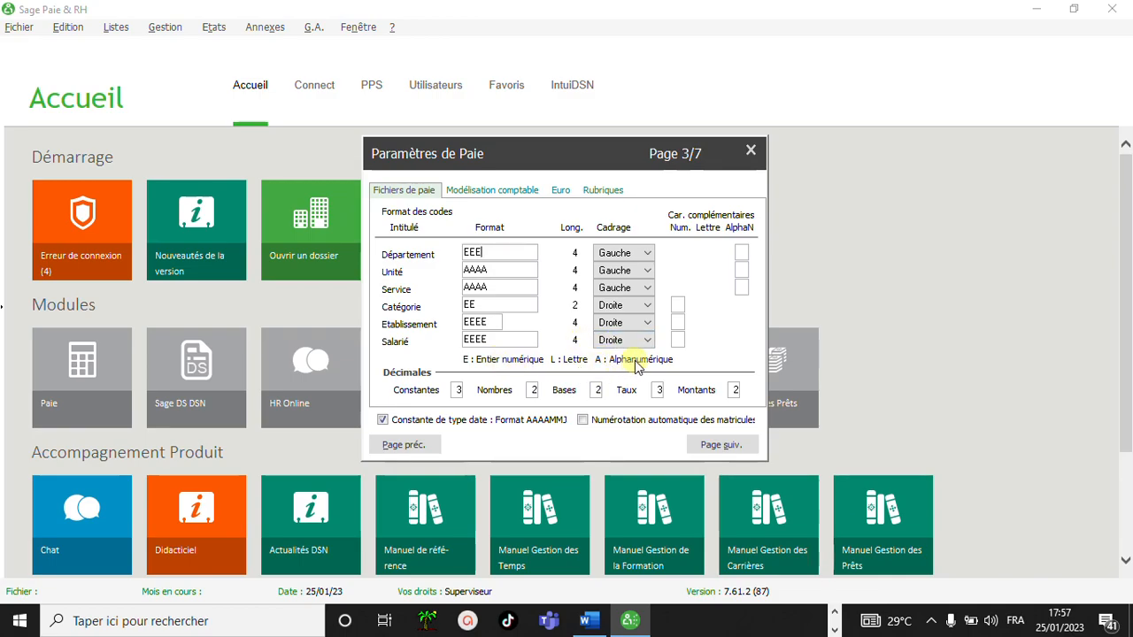
pyautogui.press('BackSpace')
pyautogui.press('BackSpace')
pyautogui.press('BackSpace')
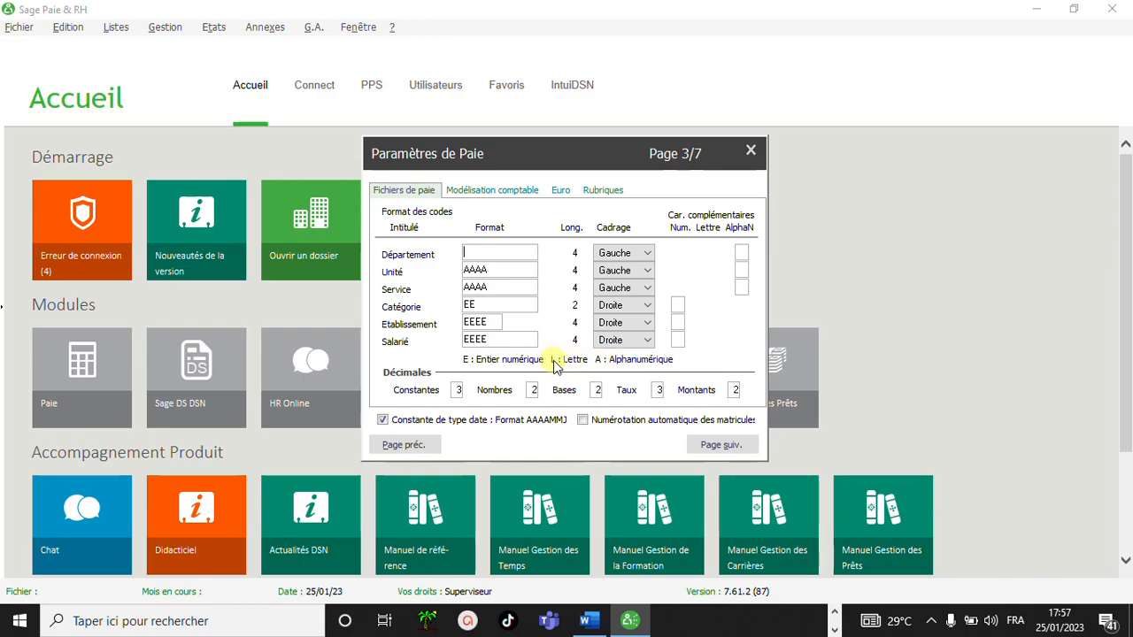
pyautogui.write('LLL')
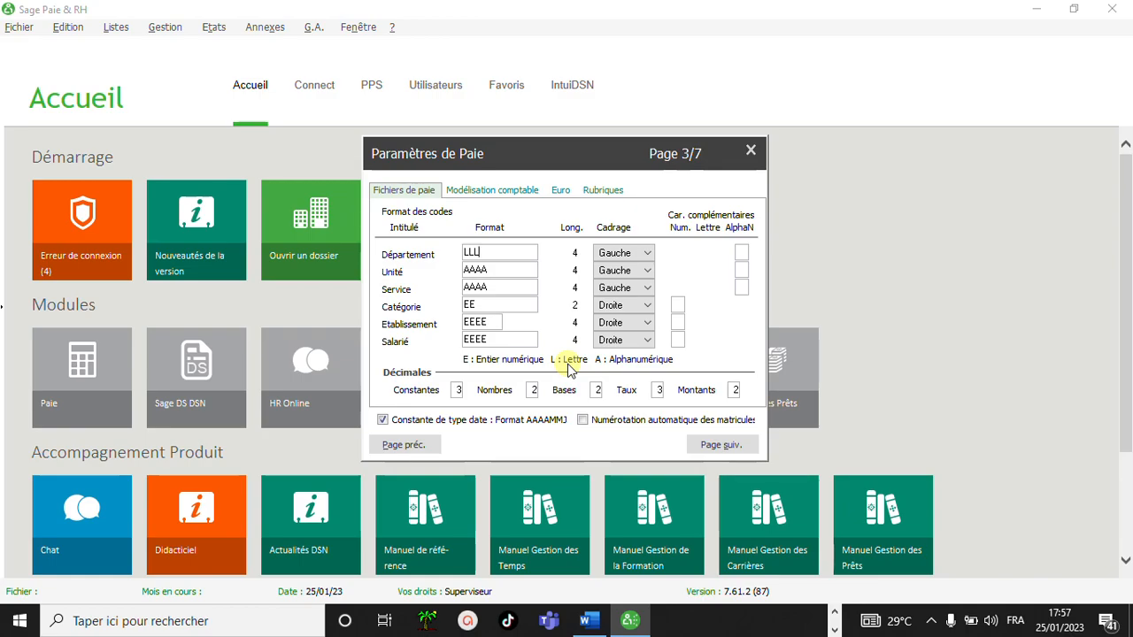
pyautogui.press('BackSpace')
pyautogui.press('BackSpace')
pyautogui.press('BackSpace')
# Set the Département, Unité and Service code formats to three alphanumeric characters, AAA.
pyautogui.write('AAAAAA')
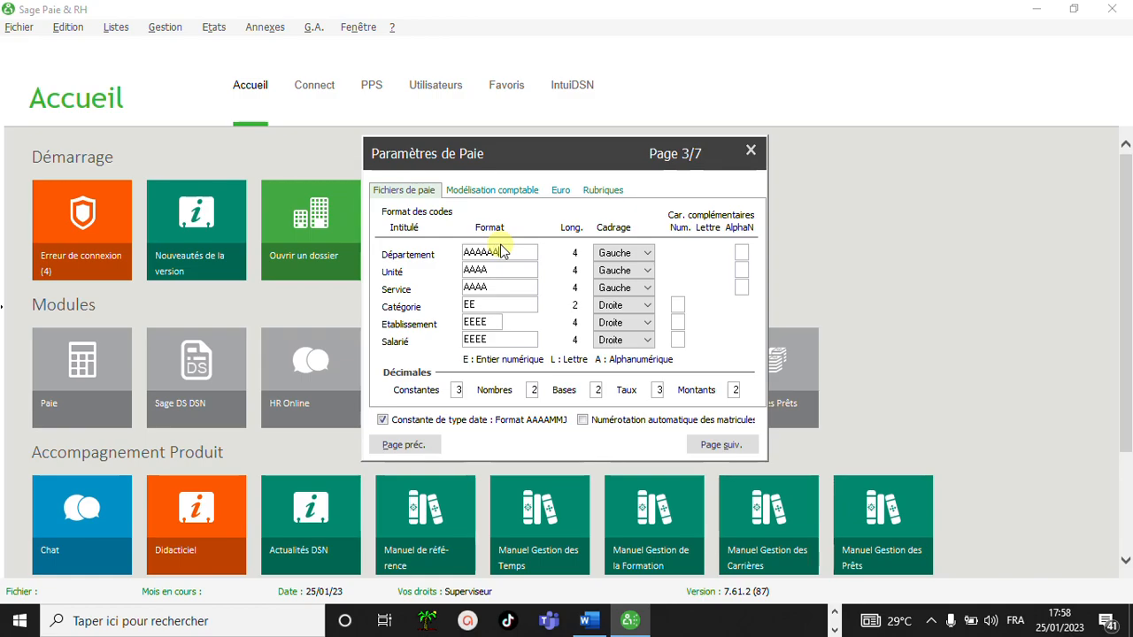
pyautogui.press('BackSpace')
pyautogui.press('BackSpace')
pyautogui.doubleClick(496, 272)
pyautogui.click(496, 272)
pyautogui.press('BackSpace')
pyautogui.press('Tab')
pyautogui.click(496, 294)
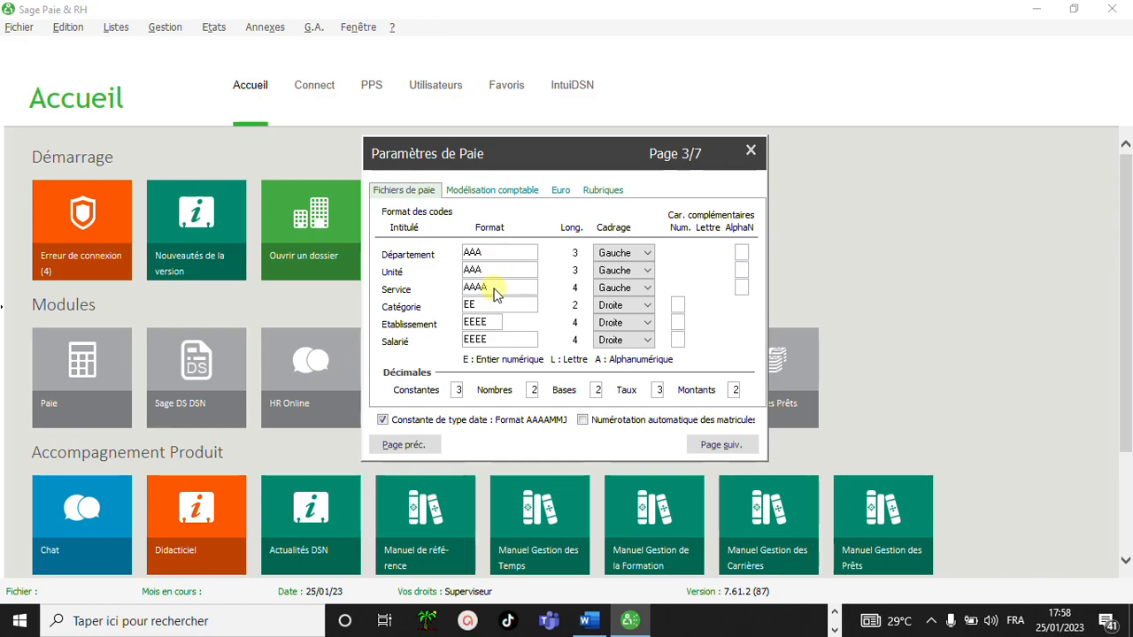
pyautogui.press('BackSpace')
pyautogui.press('Tab')
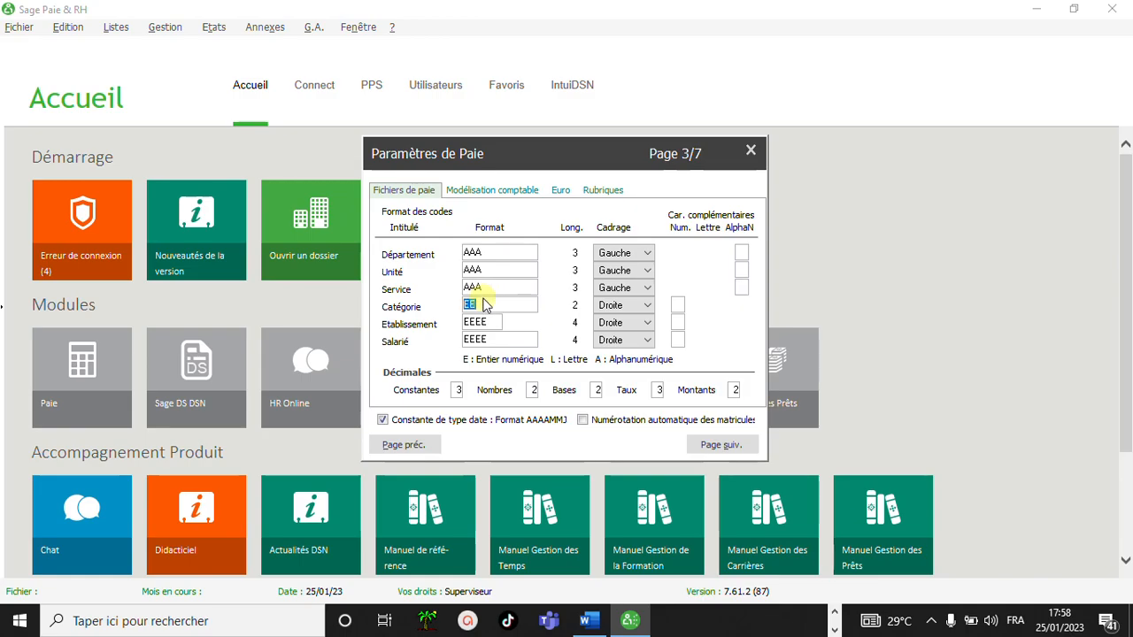
# Set the Catégorie and Etablissement code formats to three numeric characters, EEE.
pyautogui.click(485, 305)
pyautogui.write('E')
pyautogui.press('Tab')
pyautogui.doubleClick(495, 328)
pyautogui.click(496, 327)
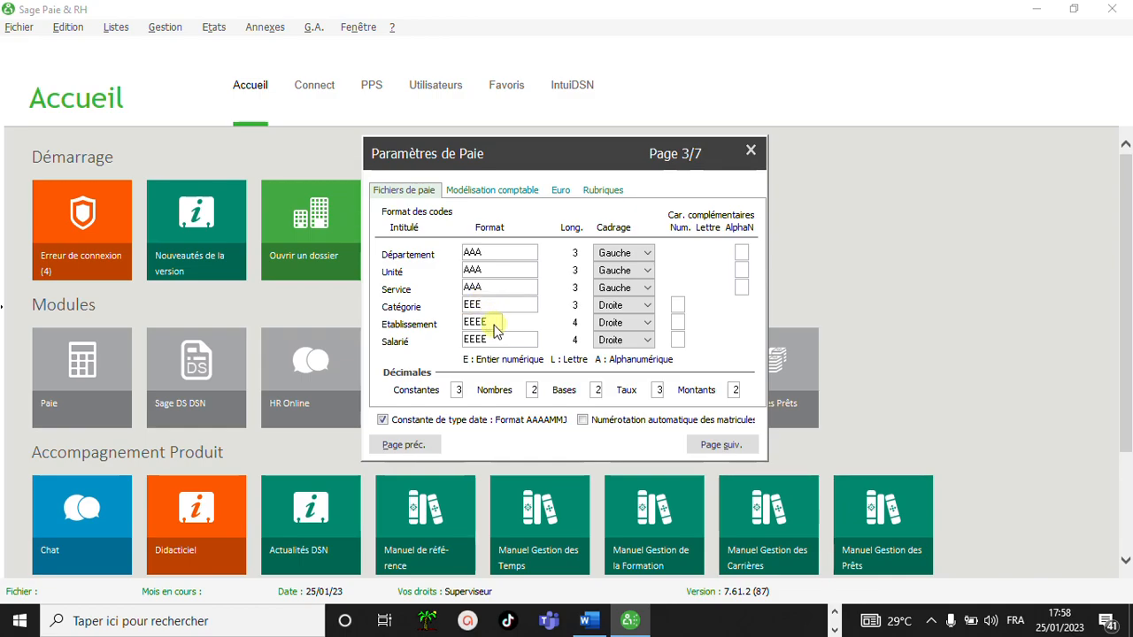
pyautogui.press('Tab')
pyautogui.press('Tab')
pyautogui.press('Tab')
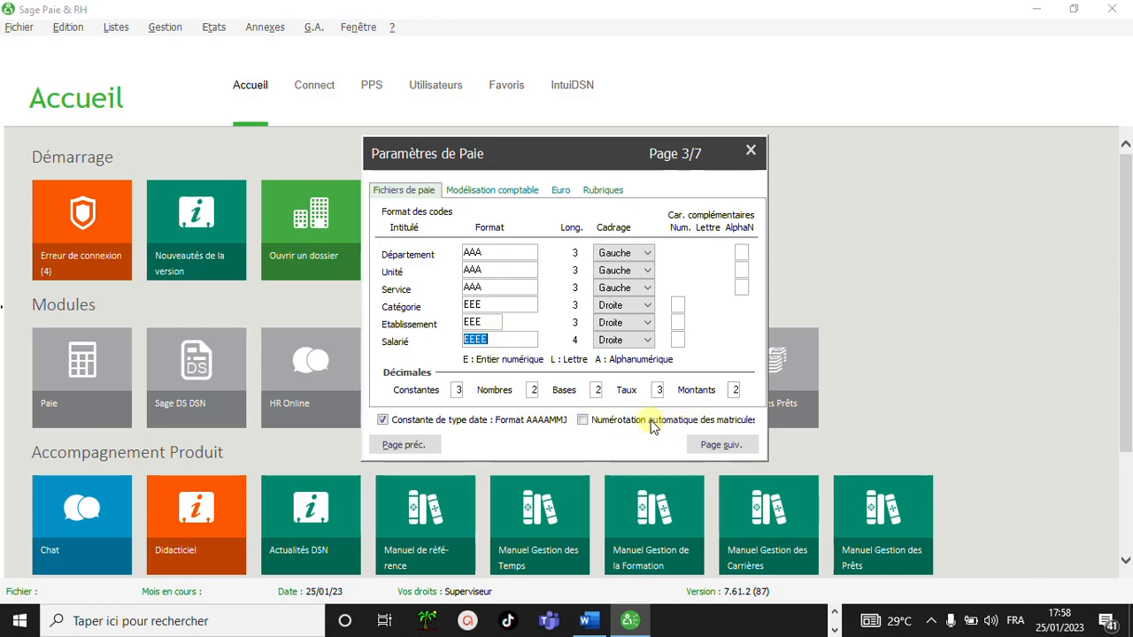
# Set the Salarié code format to eight alphanumeric characters, AAAAAAAA.
pyautogui.click(582, 422)
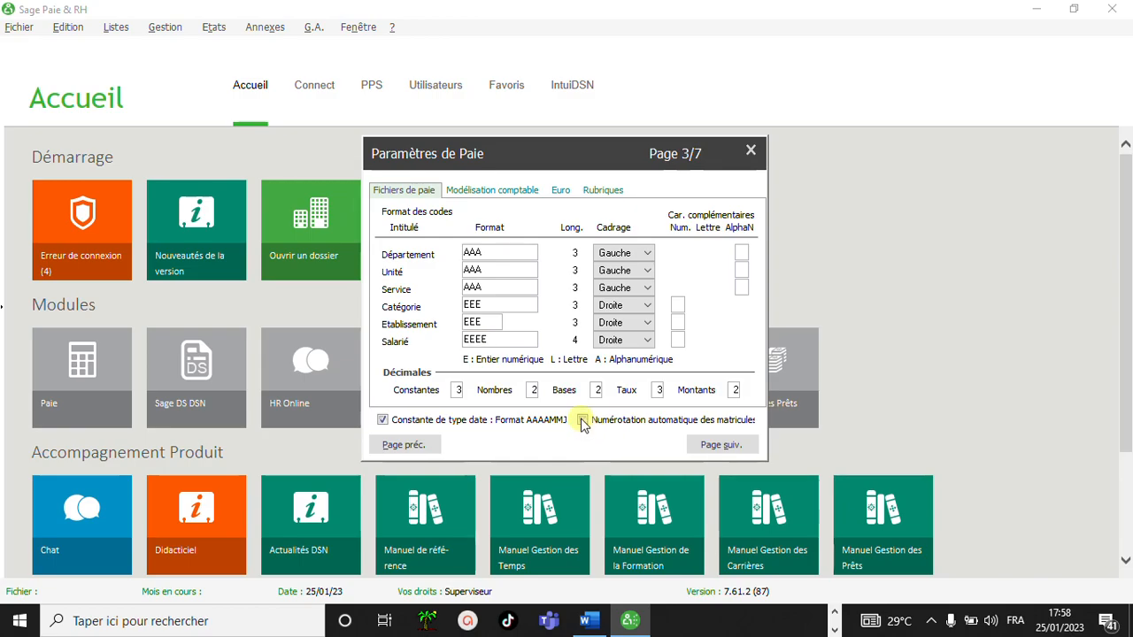
pyautogui.doubleClick(483, 343)
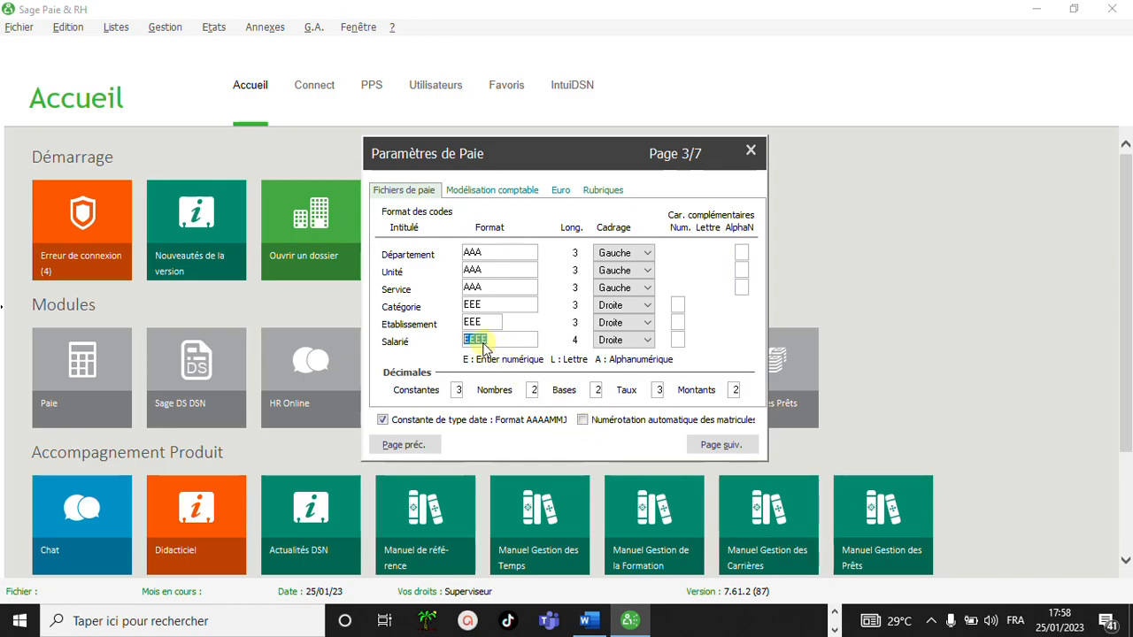
pyautogui.write('AAAAA')
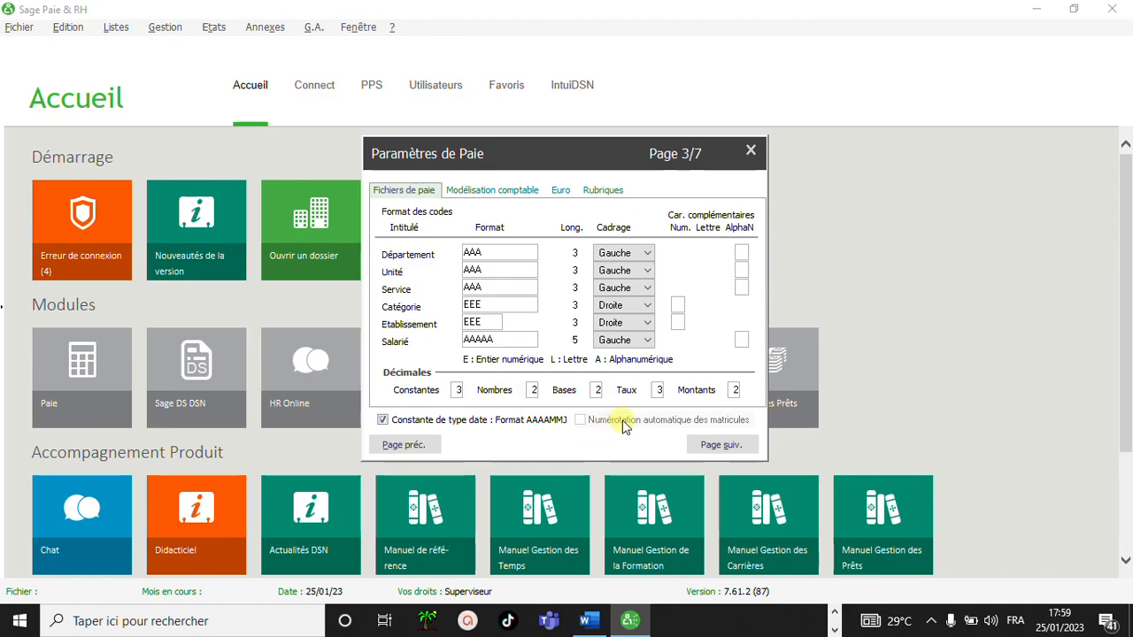
pyautogui.doubleClick(498, 342)
pyautogui.click(498, 342)
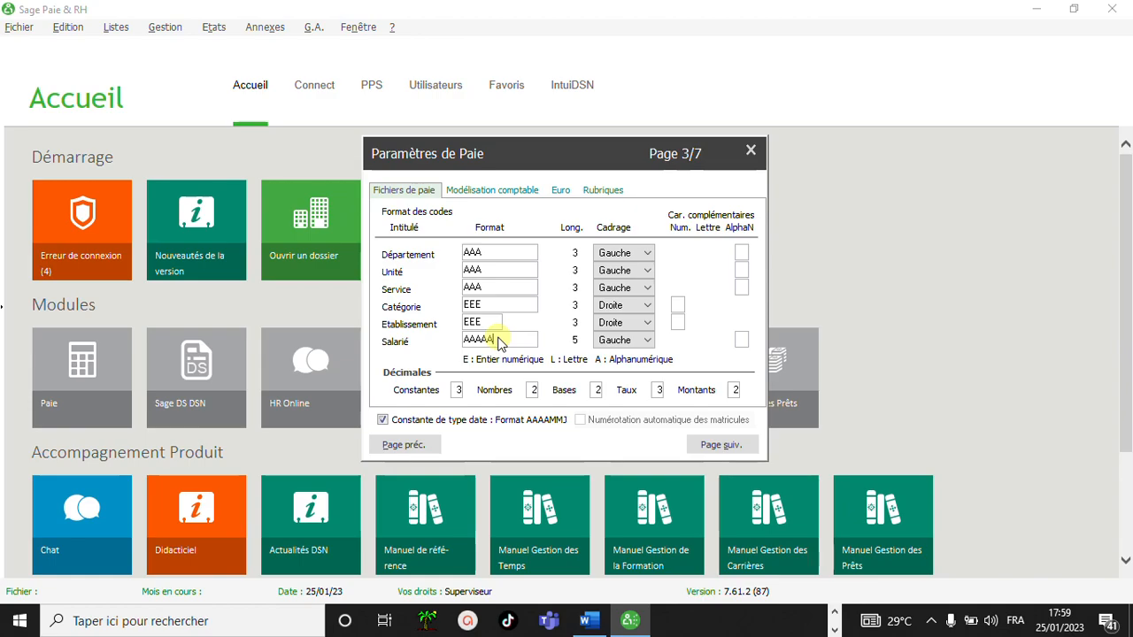
pyautogui.write('AAAAA')
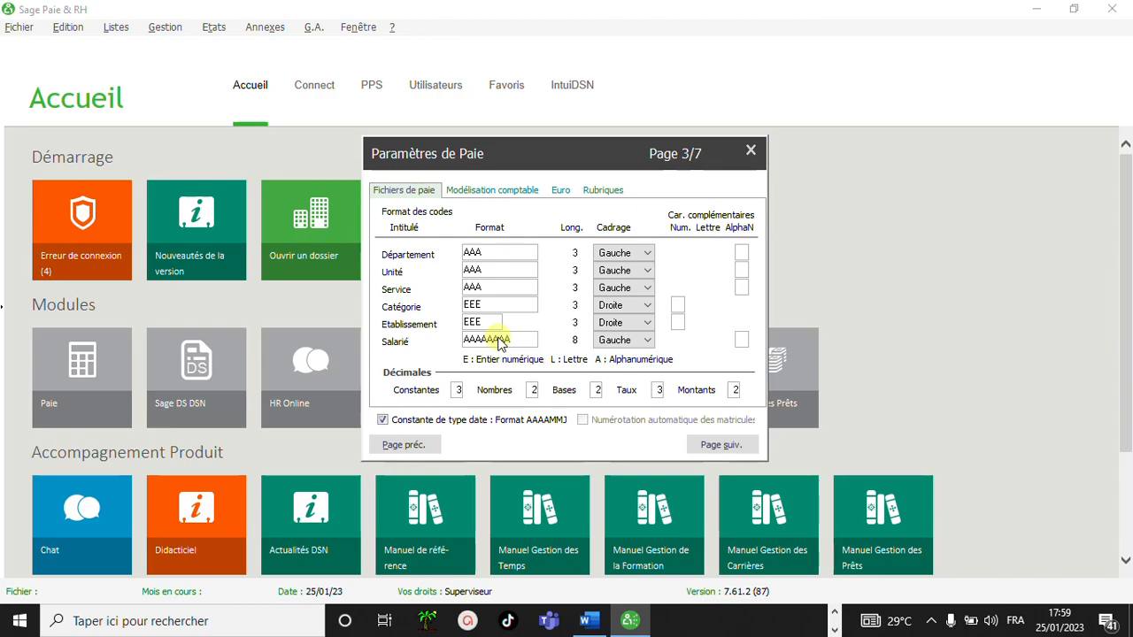
# In the accounting modelling settings, shorten the Compte général format to six numeric characters, EEEEEE.
pyautogui.click(479, 192)
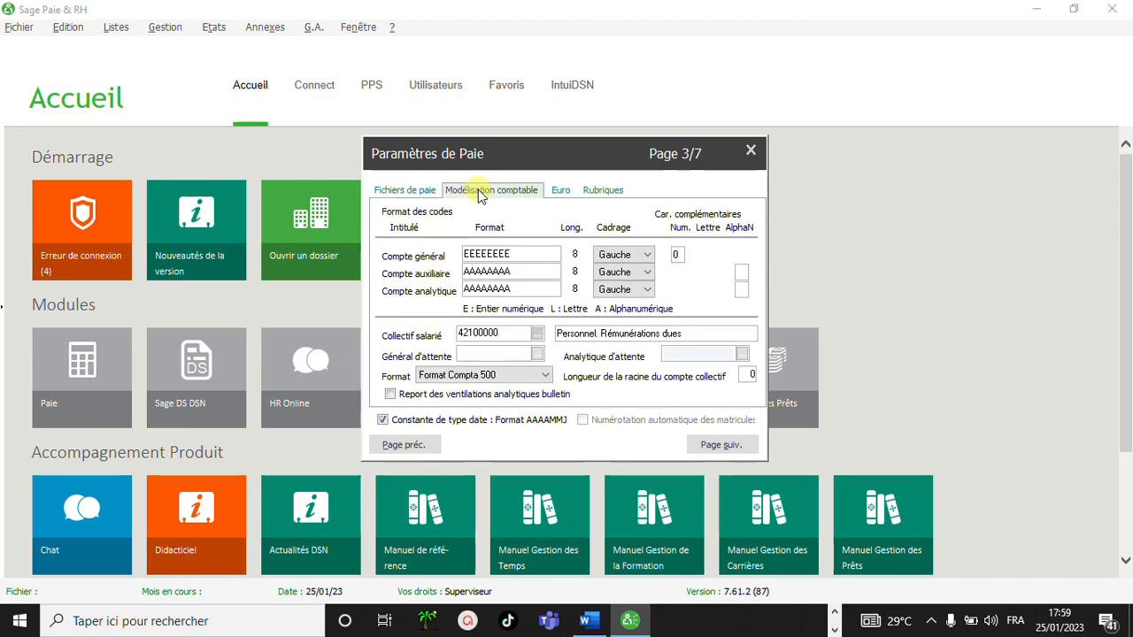
pyautogui.click(508, 256)
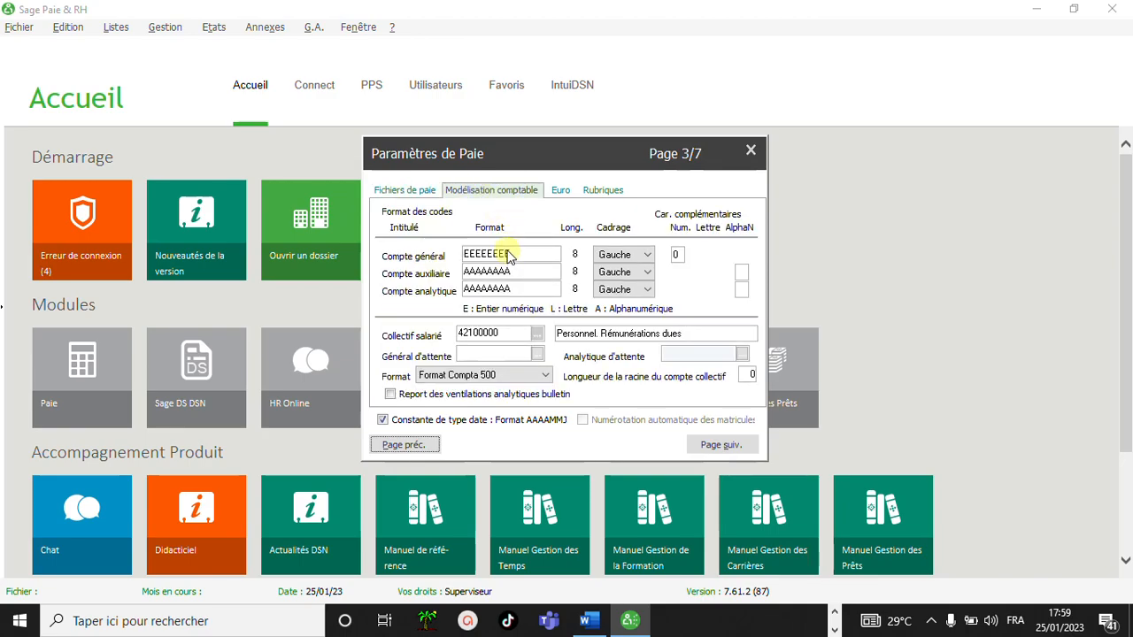
pyautogui.doubleClick(508, 255)
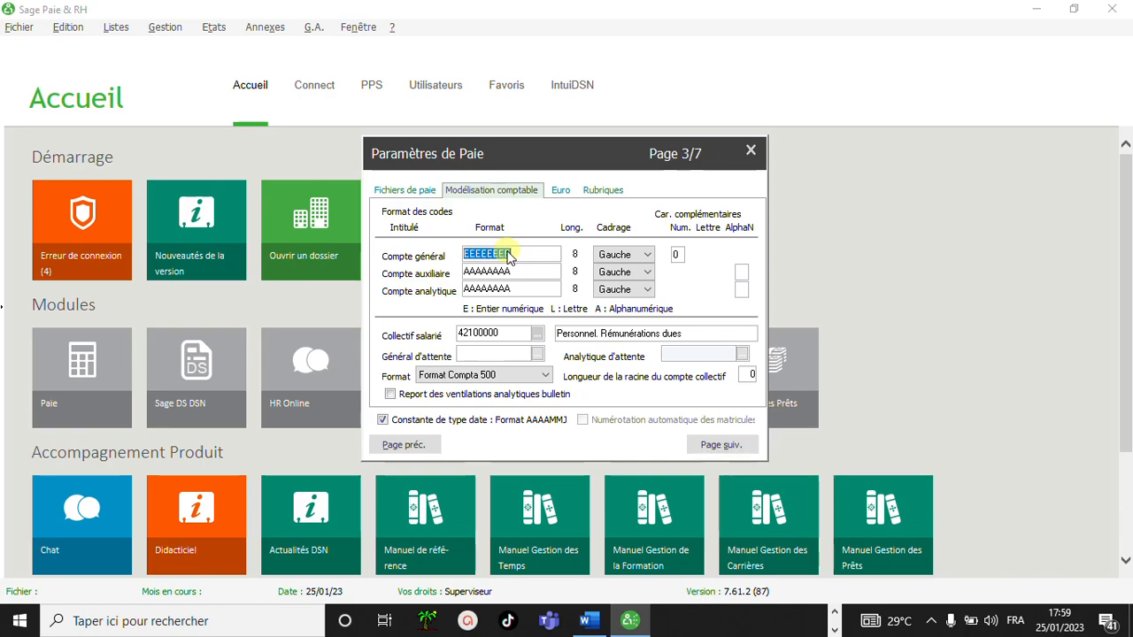
pyautogui.click(520, 259)
pyautogui.press('BackSpace')
pyautogui.press('BackSpace')
pyautogui.press('Tab')
pyautogui.press('Tab')
pyautogui.press('Tab')
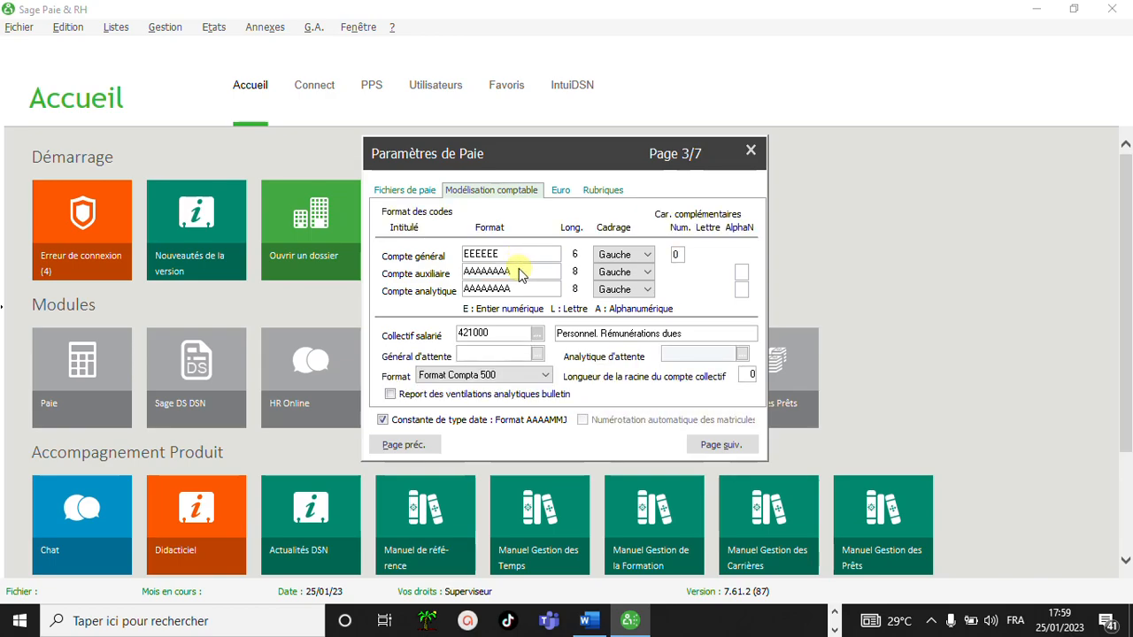
# Shorten the Compte auxiliaire and Compte analytique formats to six alphanumeric characters, AAAAAA.
pyautogui.hotkey('shift', 'Tab')
pyautogui.click(521, 276)
pyautogui.press('BackSpace')
pyautogui.press('BackSpace')
pyautogui.press('Tab')
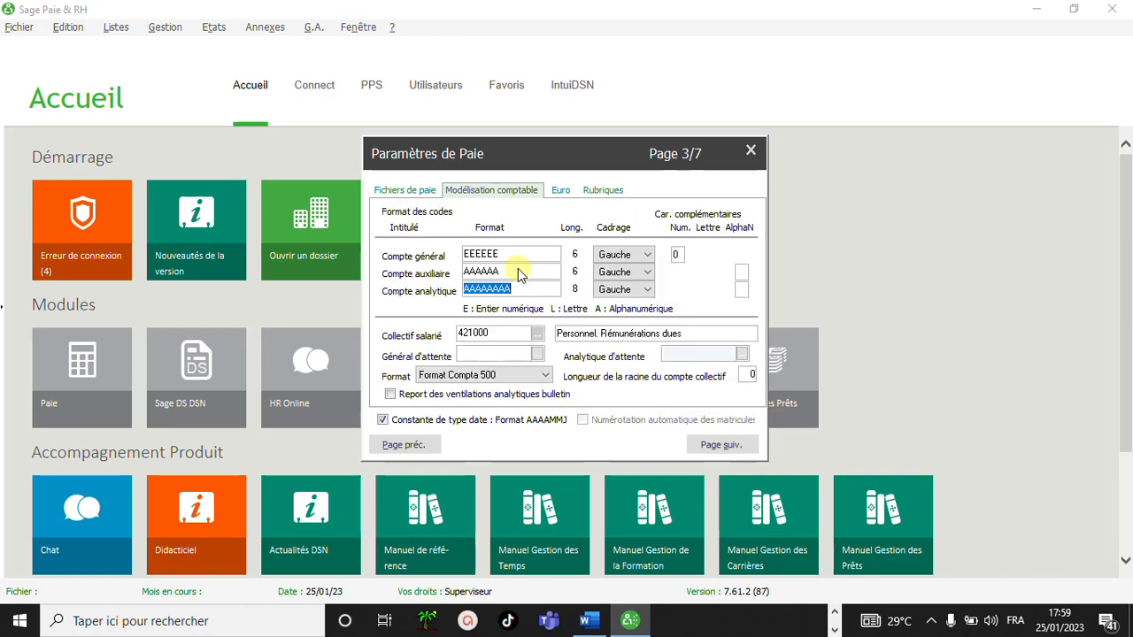
pyautogui.doubleClick(515, 292)
pyautogui.click(515, 291)
pyautogui.press('BackSpace')
pyautogui.press('BackSpace')
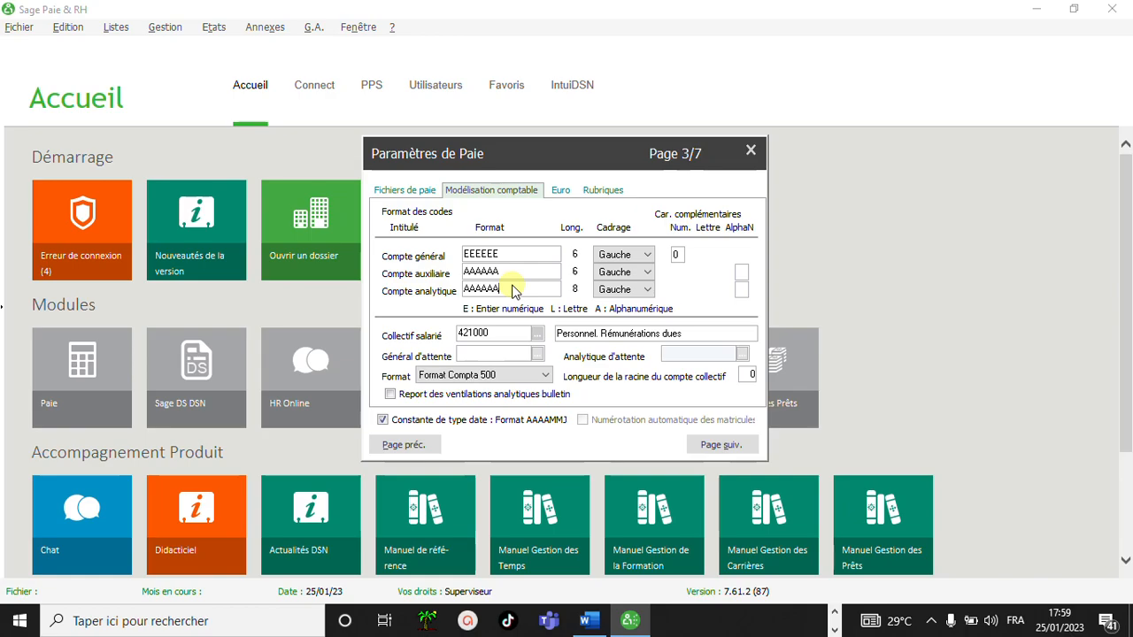
pyautogui.press('Tab')
# Set the accounting model's export format to Format Sage.
pyautogui.press('Tab')
pyautogui.press('Tab')
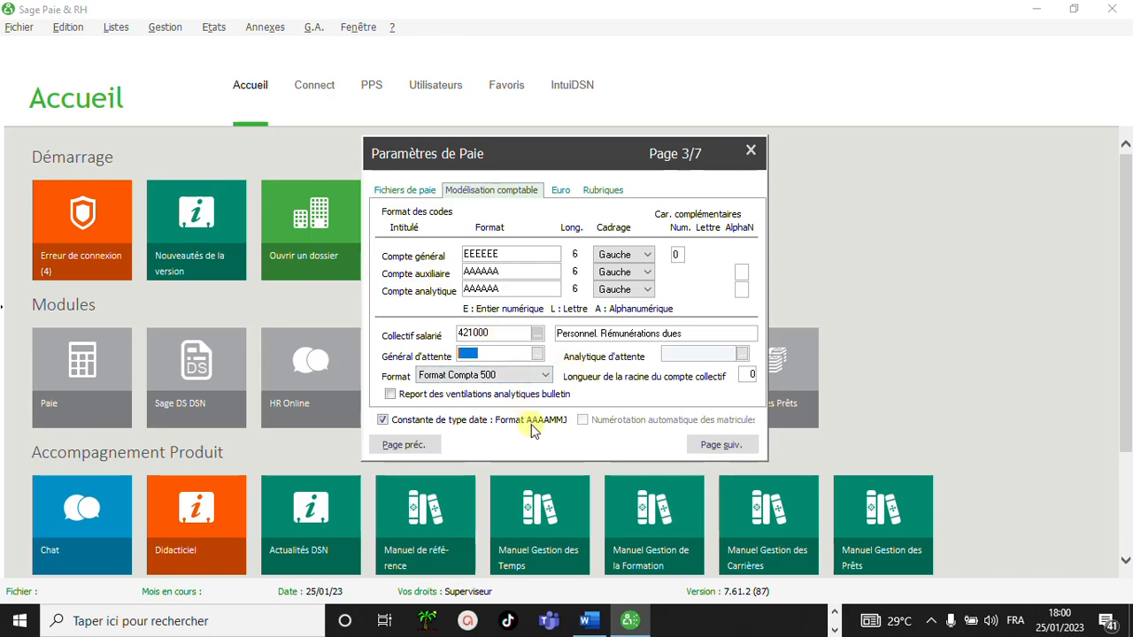
pyautogui.click(517, 376)
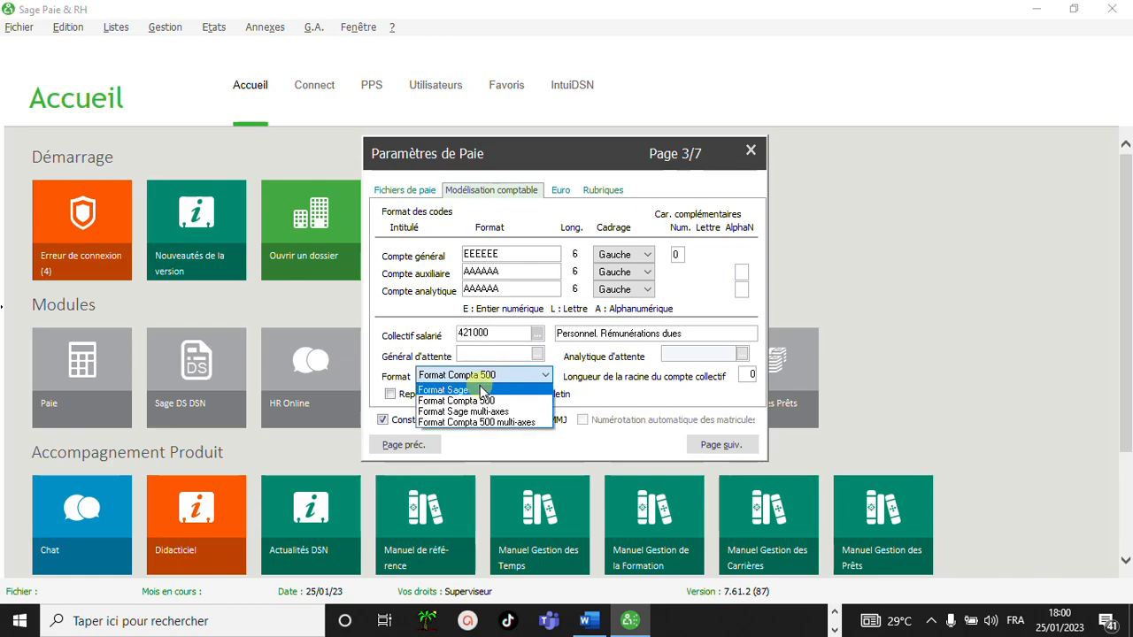
pyautogui.click(478, 390)
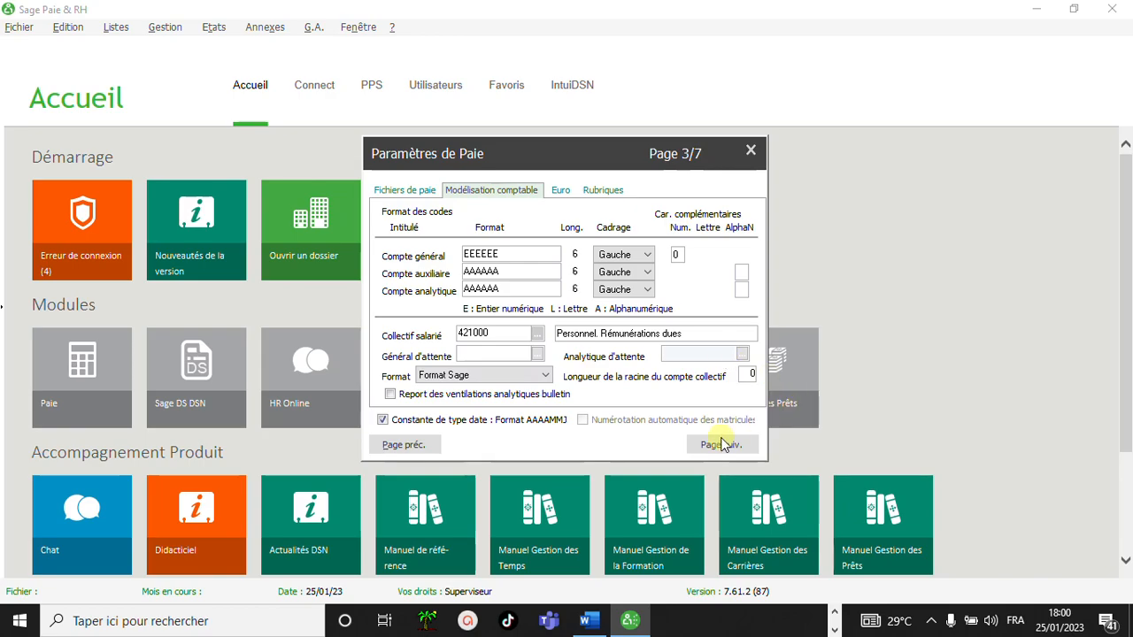
# In the Euro settings, set the Tenue de paie currency to code XOF, titled FRANCS CFA, and clear its Centième.
pyautogui.click(562, 194)
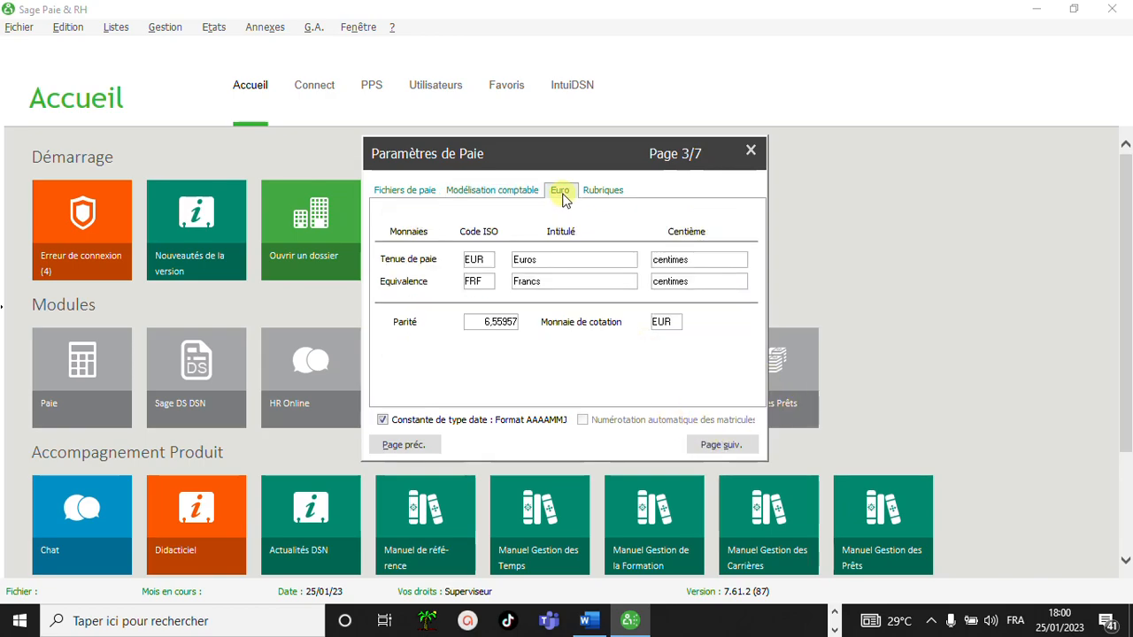
pyautogui.click(475, 261)
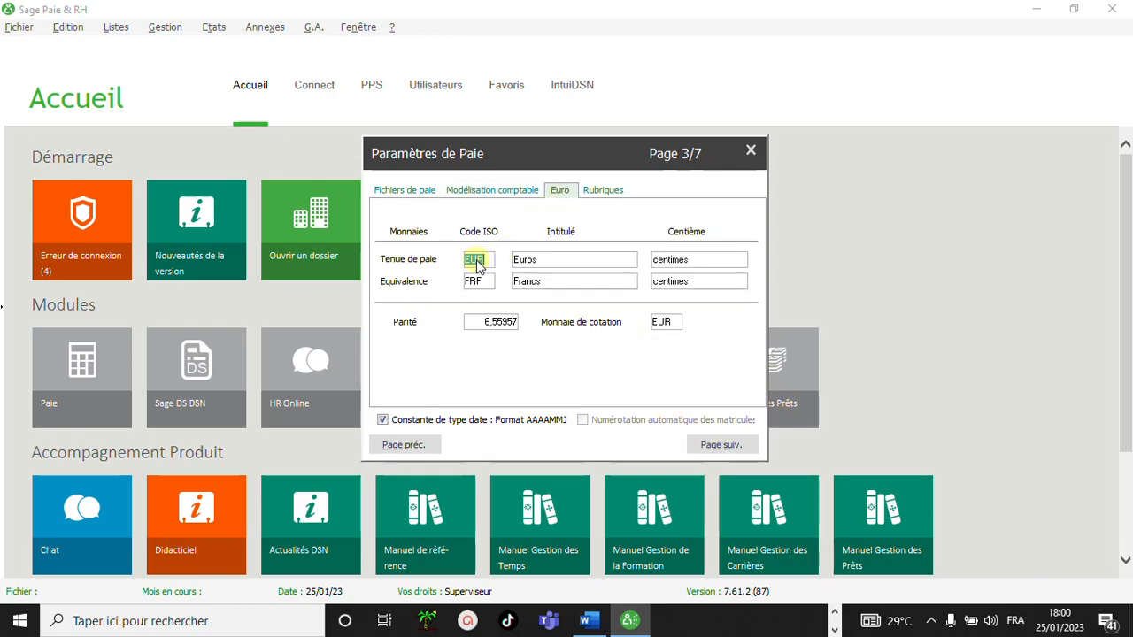
pyautogui.press('BackSpace')
pyautogui.write('XOF')
pyautogui.press('Tab')
pyautogui.write('FRANCS CFA')
pyautogui.press('Tab')
pyautogui.press('Delete')
pyautogui.press('Tab')
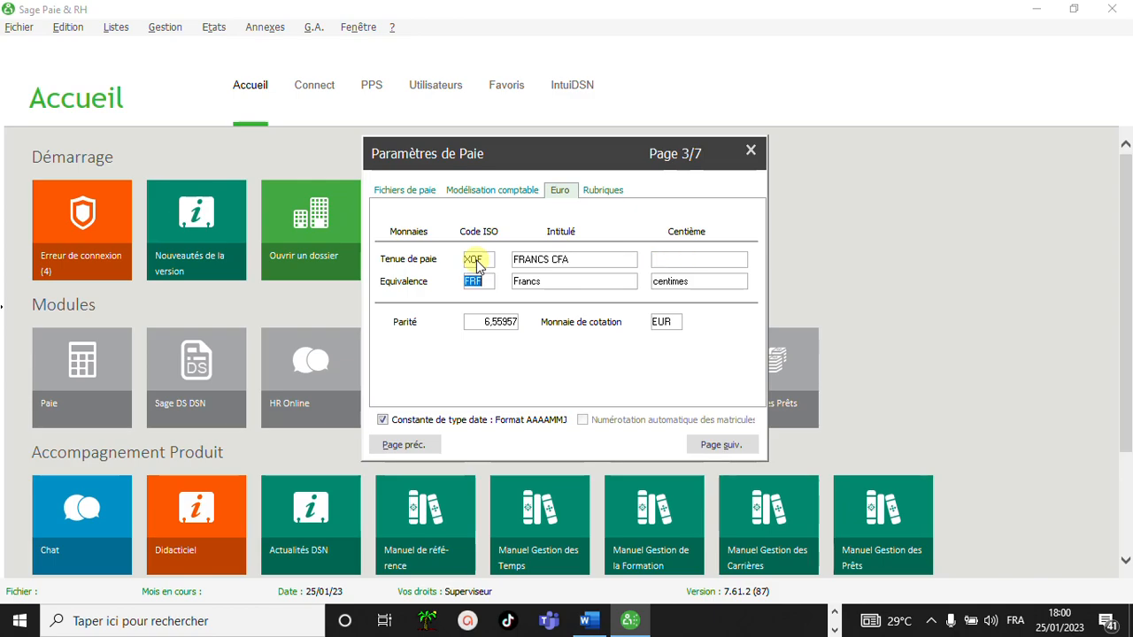
# Clear the Equivalence currency's ISO code, Intitulé and Centième, along with the Parité value.
pyautogui.press('Delete')
pyautogui.press('Tab')
pyautogui.press('Delete')
pyautogui.press('Tab')
pyautogui.press('Delete')
pyautogui.press('Tab')
pyautogui.press('Delete')
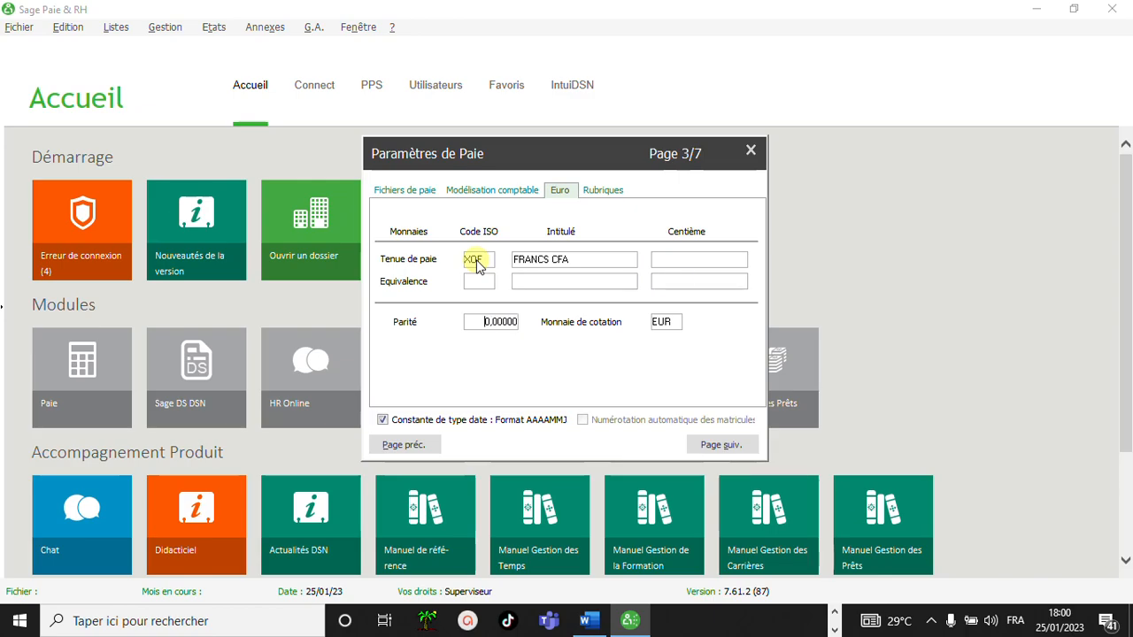
# In the Rubriques settings, enter the constants' memo codes BRUT, COTIS, DIVER and ITS.
pyautogui.click(597, 187)
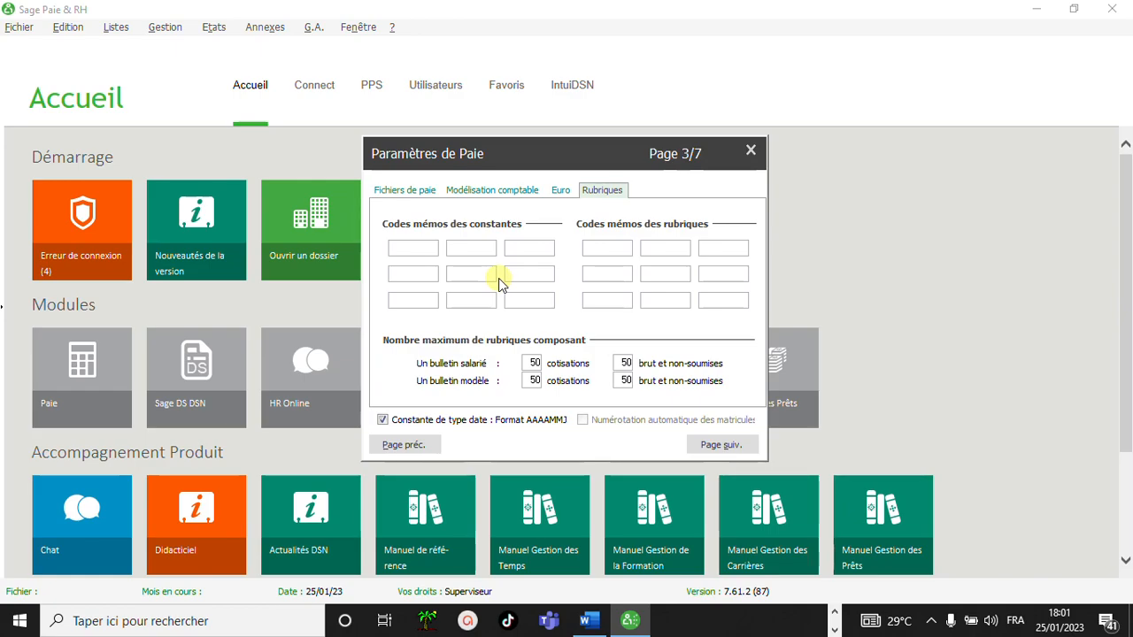
pyautogui.press('Tab')
pyautogui.press('Tab')
pyautogui.press('Tab')
pyautogui.write('BRUT')
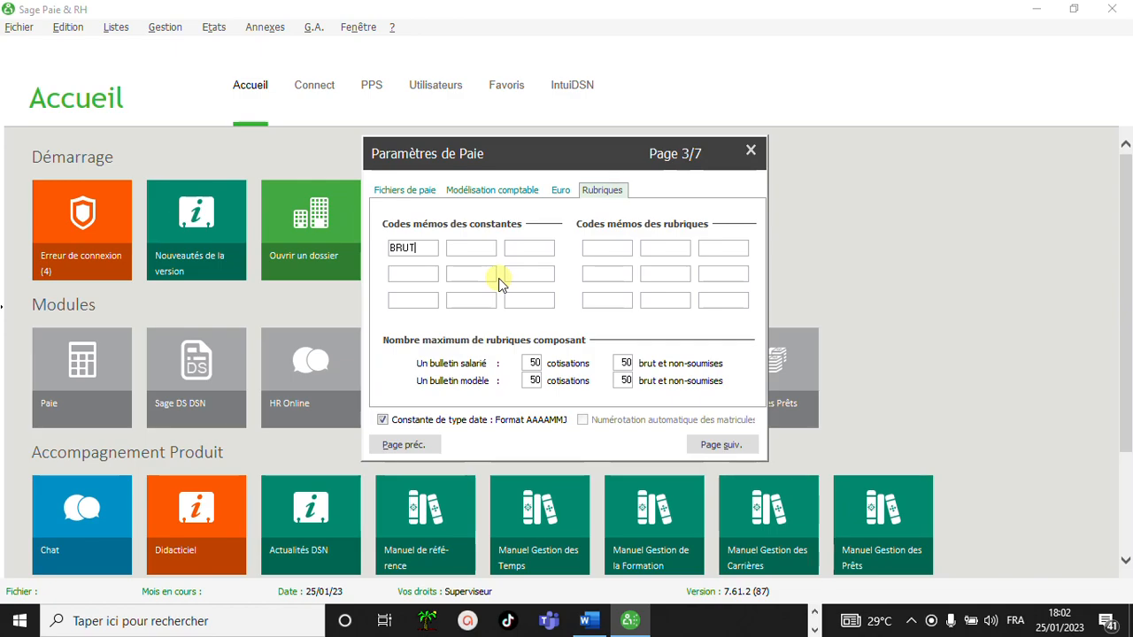
pyautogui.press('Tab')
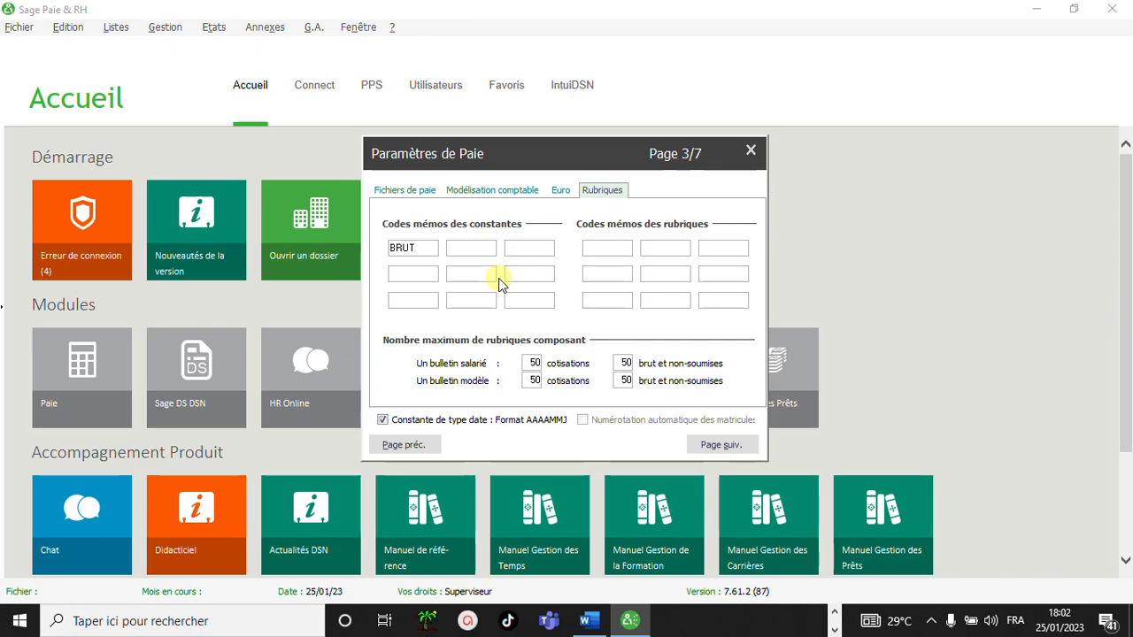
pyautogui.write('COTIS')
pyautogui.press('Tab')
pyautogui.write('DIVER')
pyautogui.press('Tab')
pyautogui.write('ITS')
# Enter the rubrics' memo codes BRUT, COTIS and DIVER.
pyautogui.click(595, 252)
pyautogui.write('B')
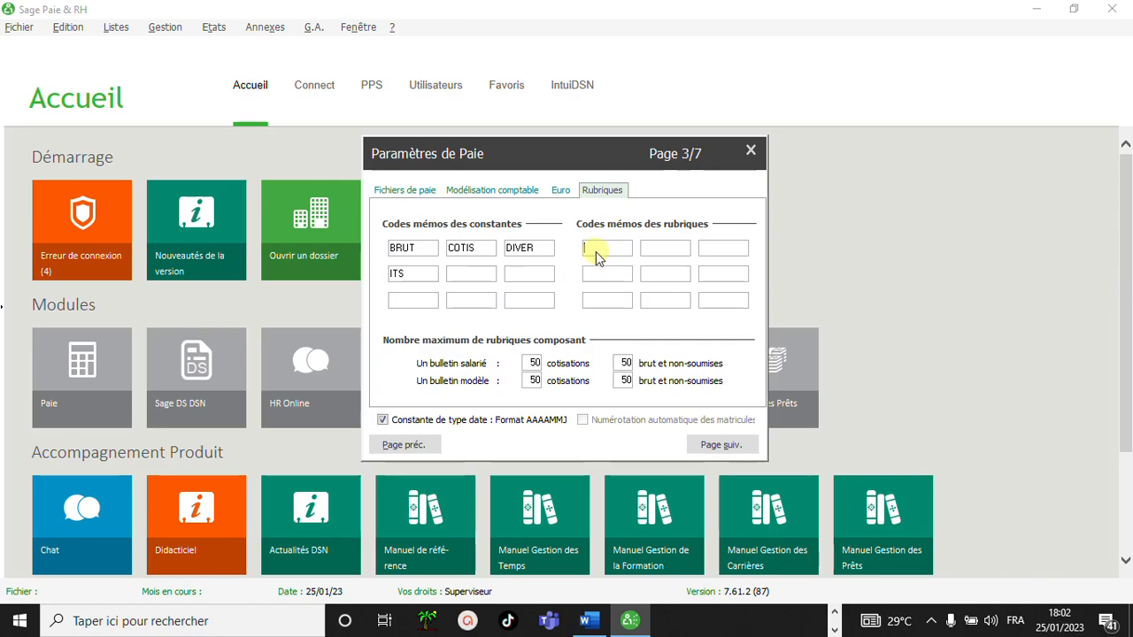
pyautogui.write('RUT')
pyautogui.press('Tab')
pyautogui.write('COTIS')
pyautogui.write('DI')
pyautogui.write('VER')
# On page 4 of the payroll parameters, add the constants HS01 to HS05 to Heures supplémentaires.
pyautogui.click(722, 446)
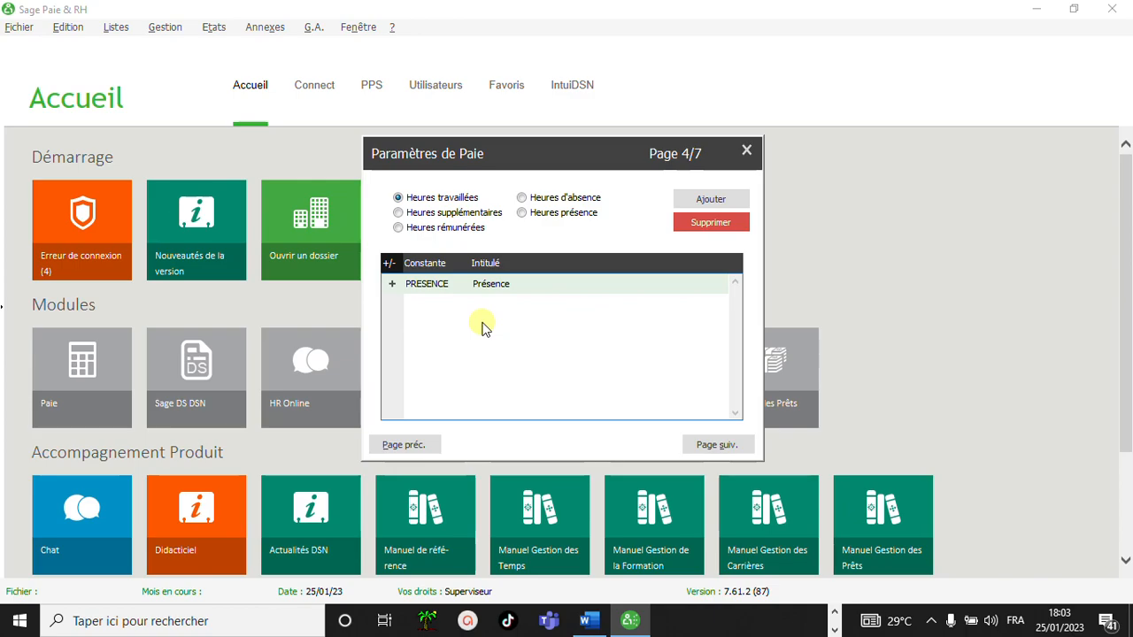
pyautogui.click(430, 217)
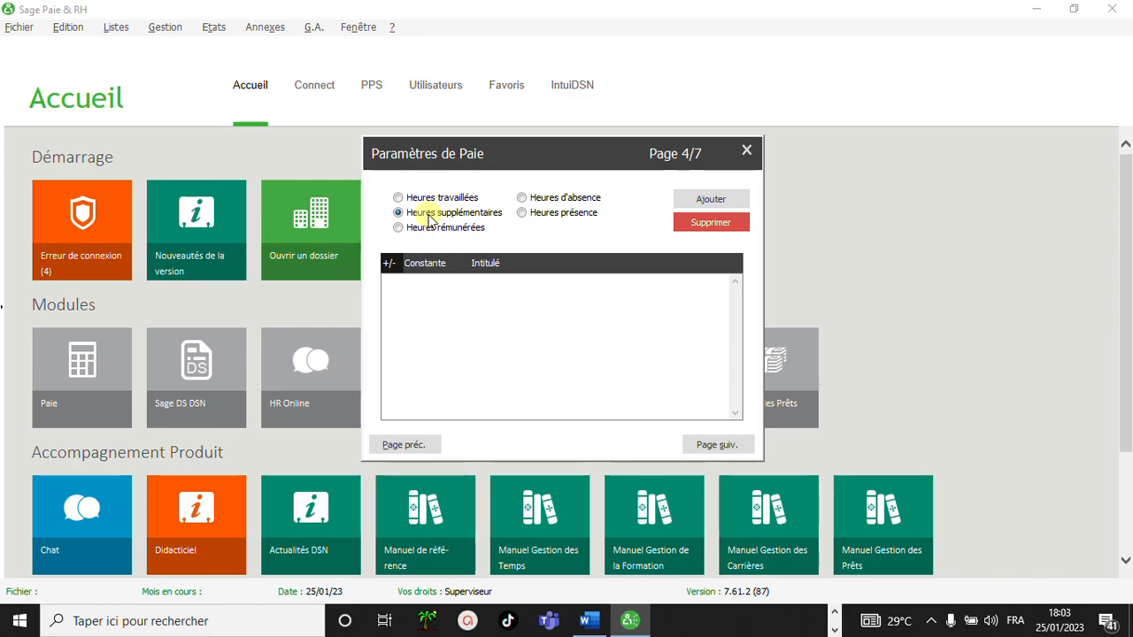
pyautogui.click(703, 200)
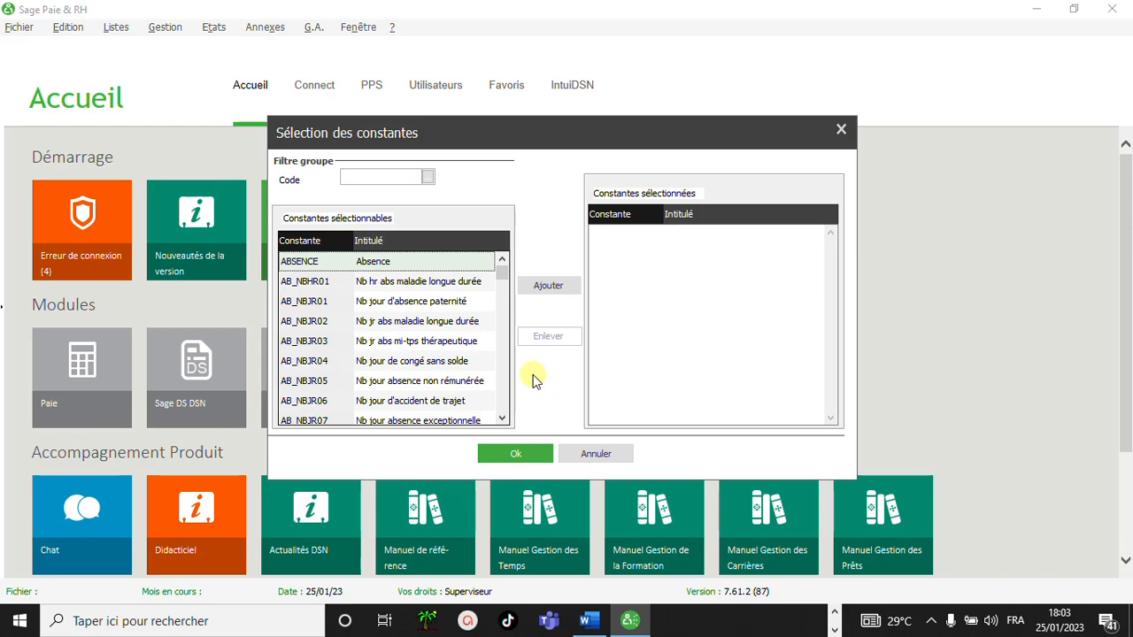
pyautogui.scroll(-2, 502, 301)
pyautogui.moveTo(502, 301); pyautogui.dragTo(511, 384)
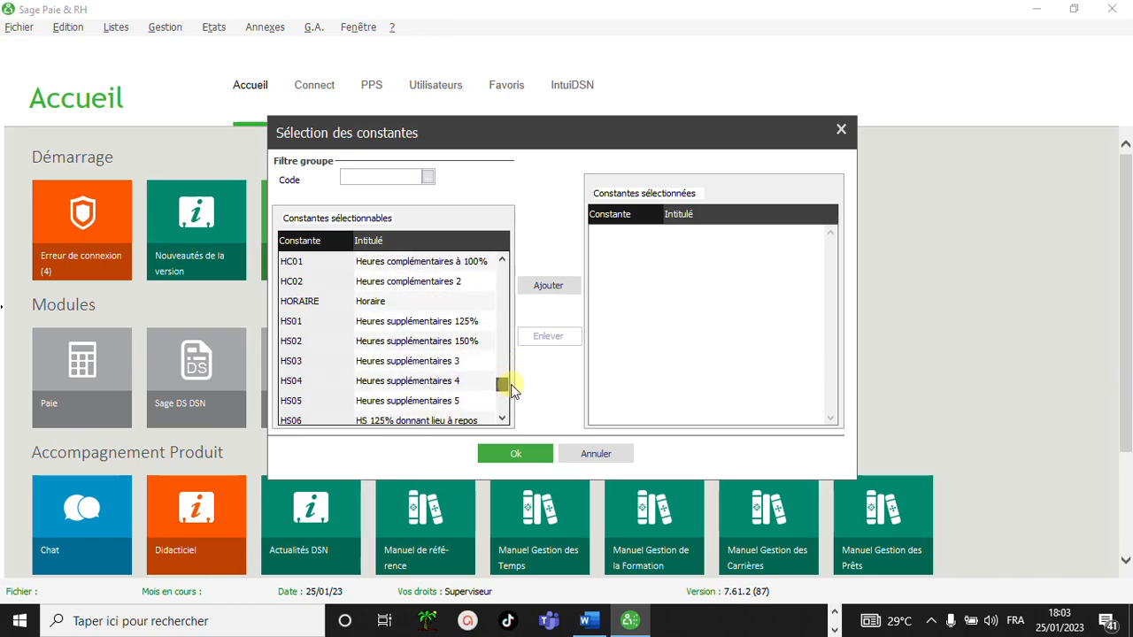
pyautogui.click(324, 326)
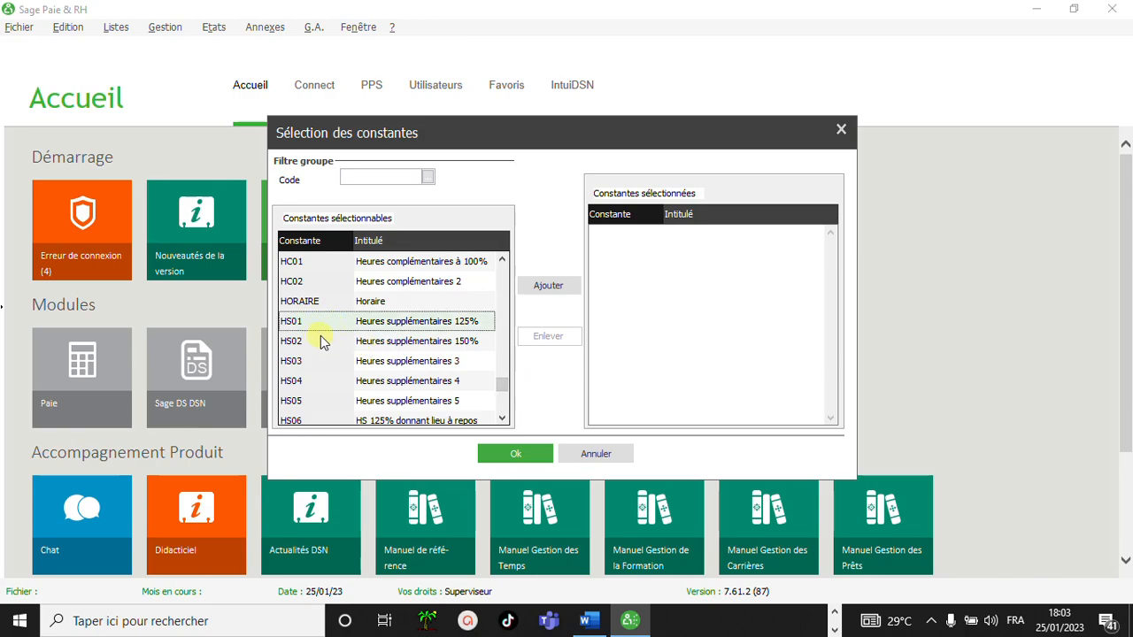
pyautogui.keyDown('ctrl'); pyautogui.click(322, 337); pyautogui.keyUp('ctrl')
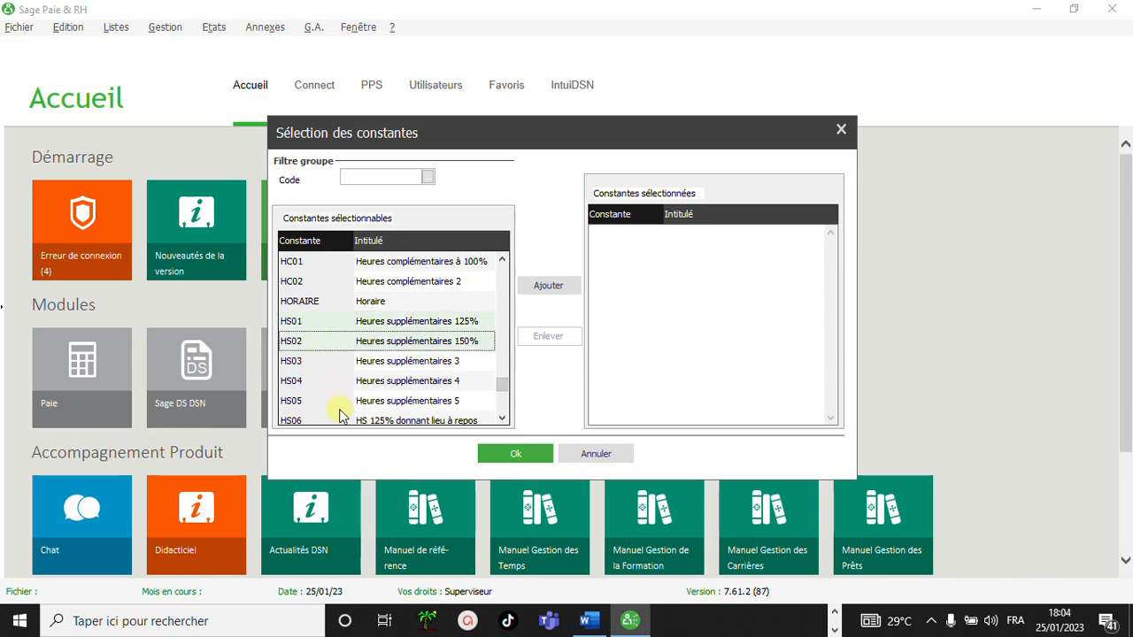
pyautogui.keyDown('ctrl'); pyautogui.click(359, 363); pyautogui.keyUp('ctrl')
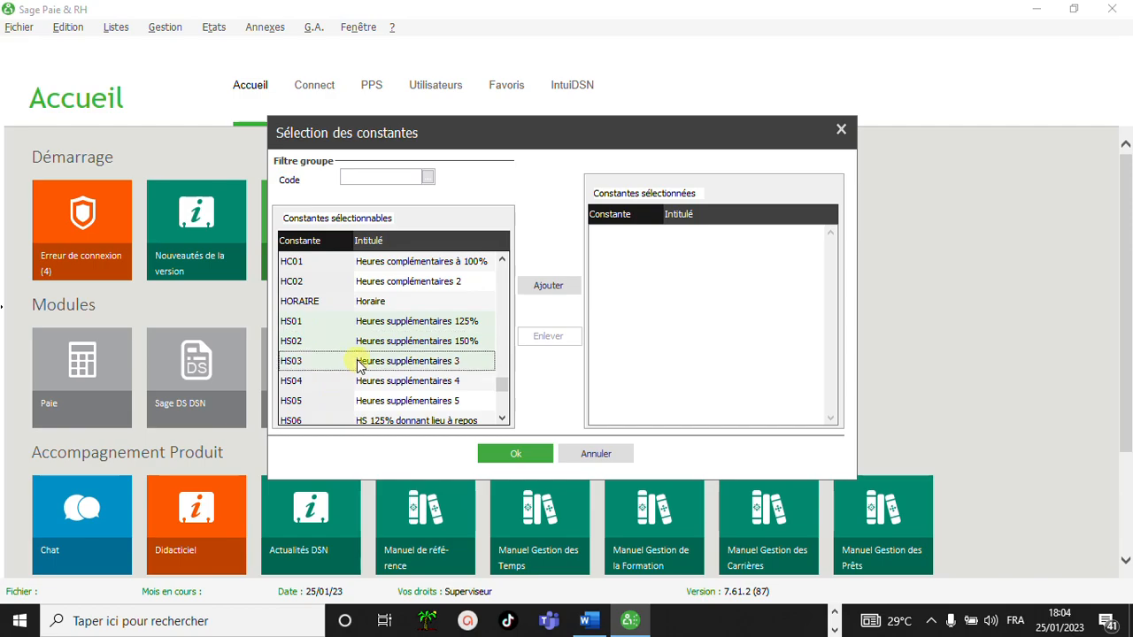
pyautogui.keyDown('ctrl'); pyautogui.click(370, 387); pyautogui.keyUp('ctrl')
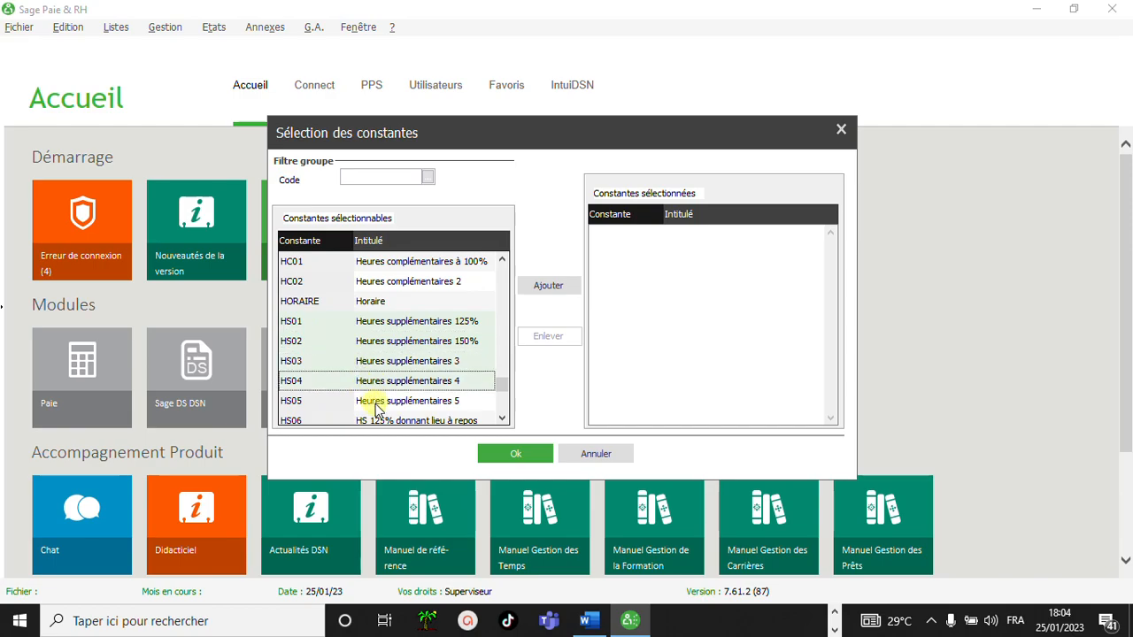
pyautogui.keyDown('ctrl'); pyautogui.click(377, 407); pyautogui.keyUp('ctrl')
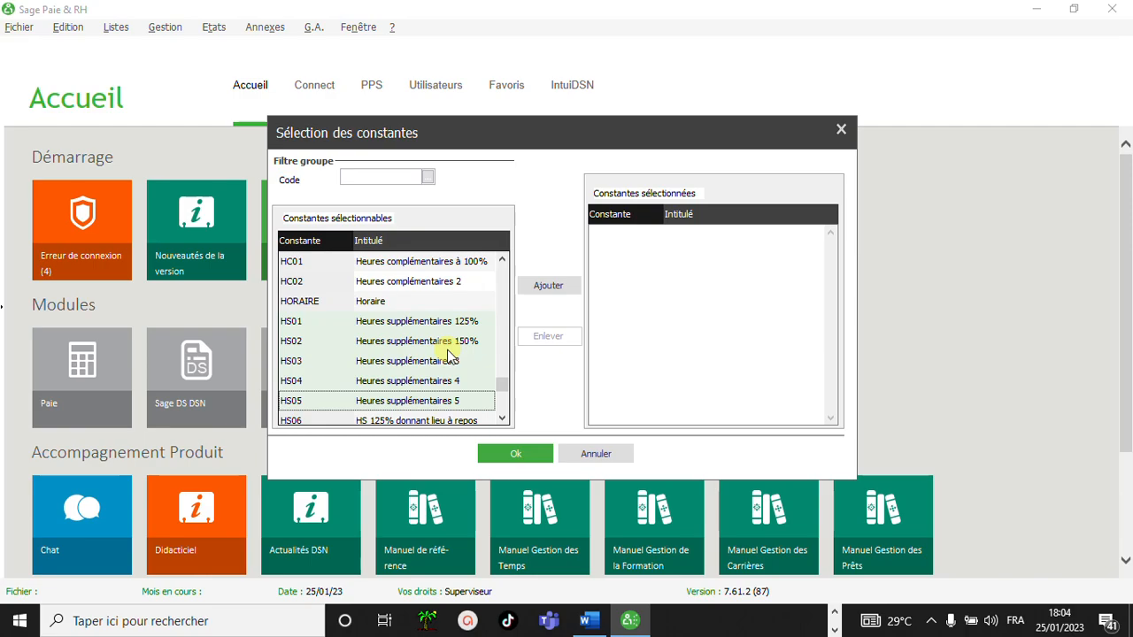
pyautogui.click(546, 287)
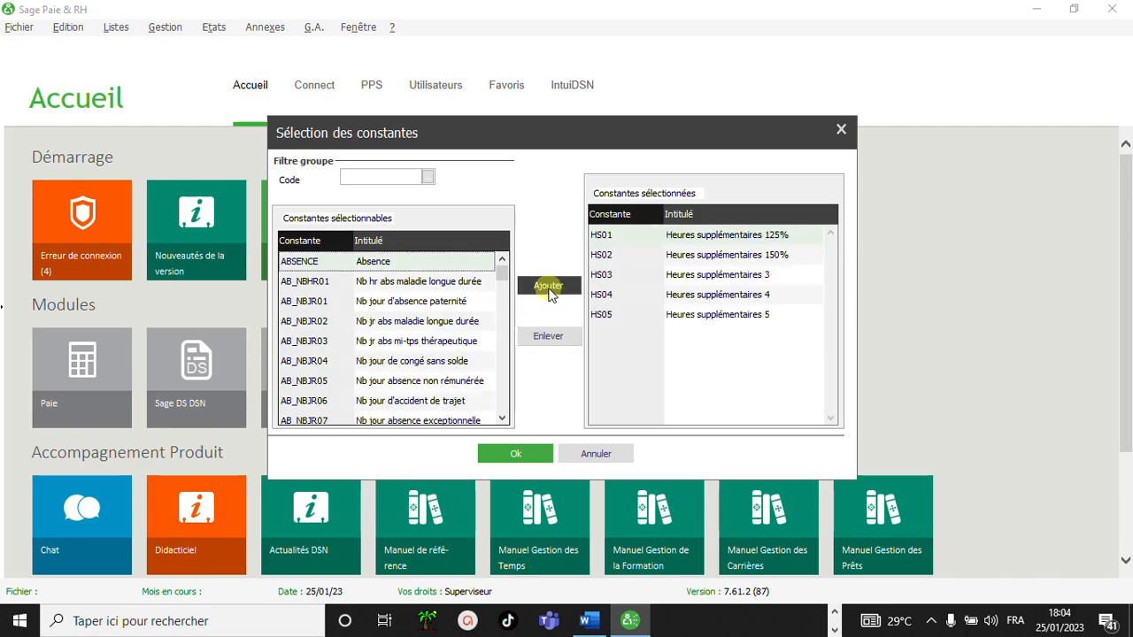
pyautogui.click(517, 451)
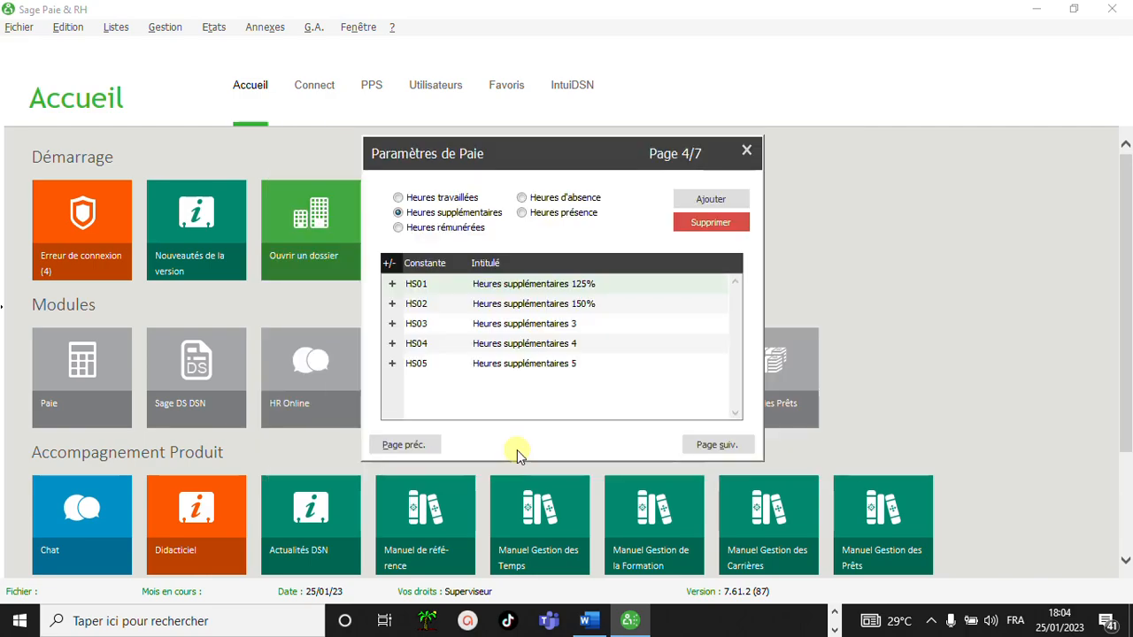
# Go through the remaining payroll parameter pages without changing their defaults and validate the payroll parameters.
pyautogui.click(400, 197)
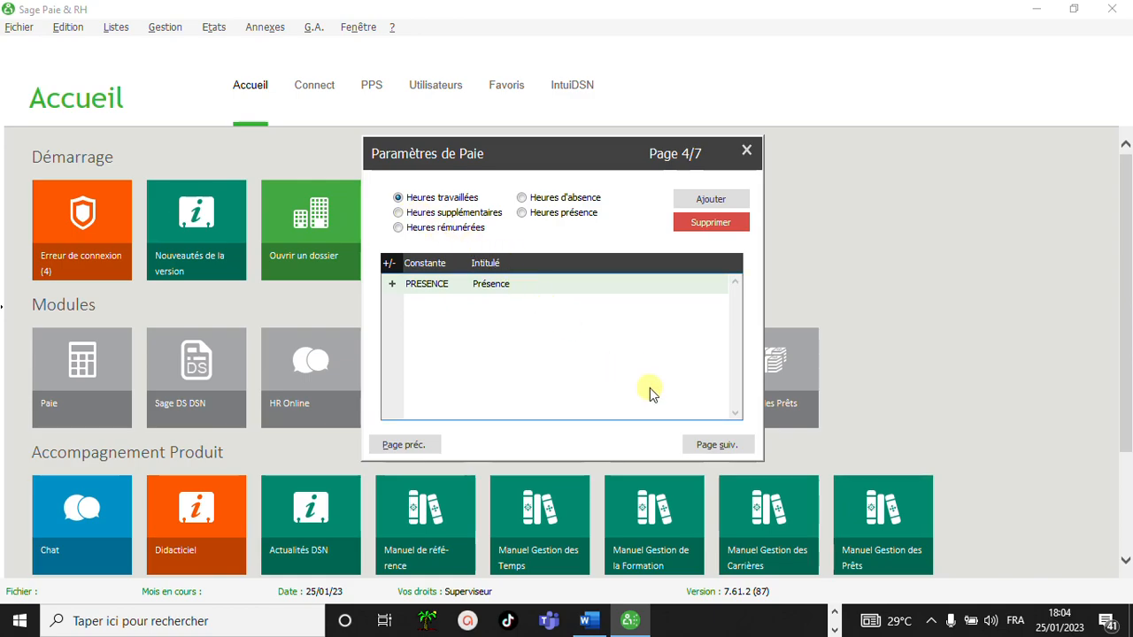
pyautogui.click(709, 445)
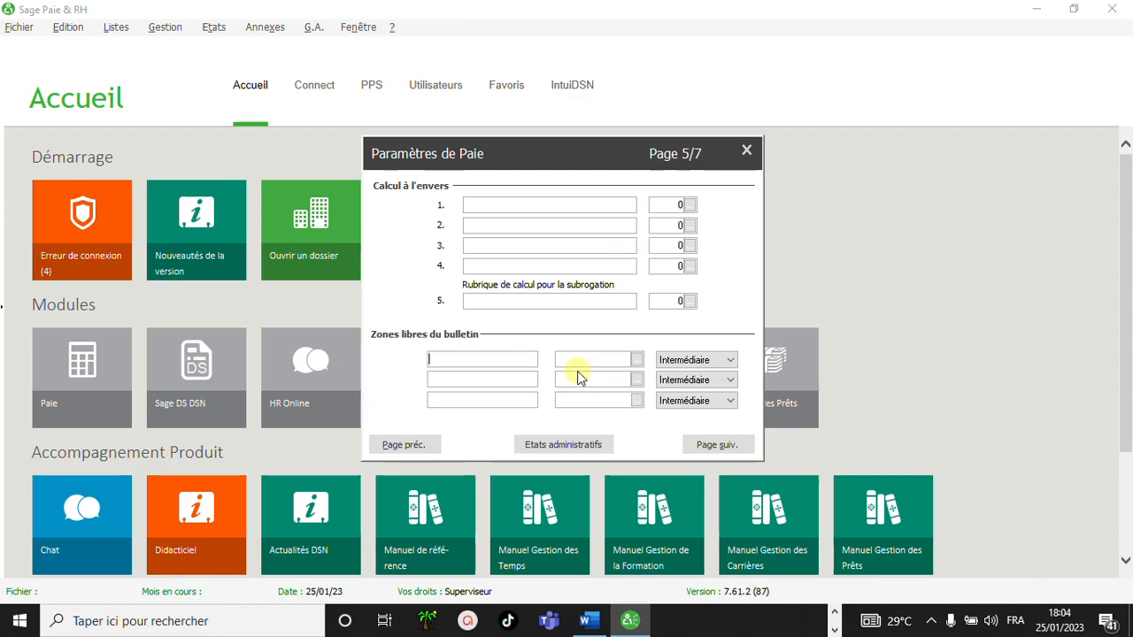
pyautogui.click(697, 445)
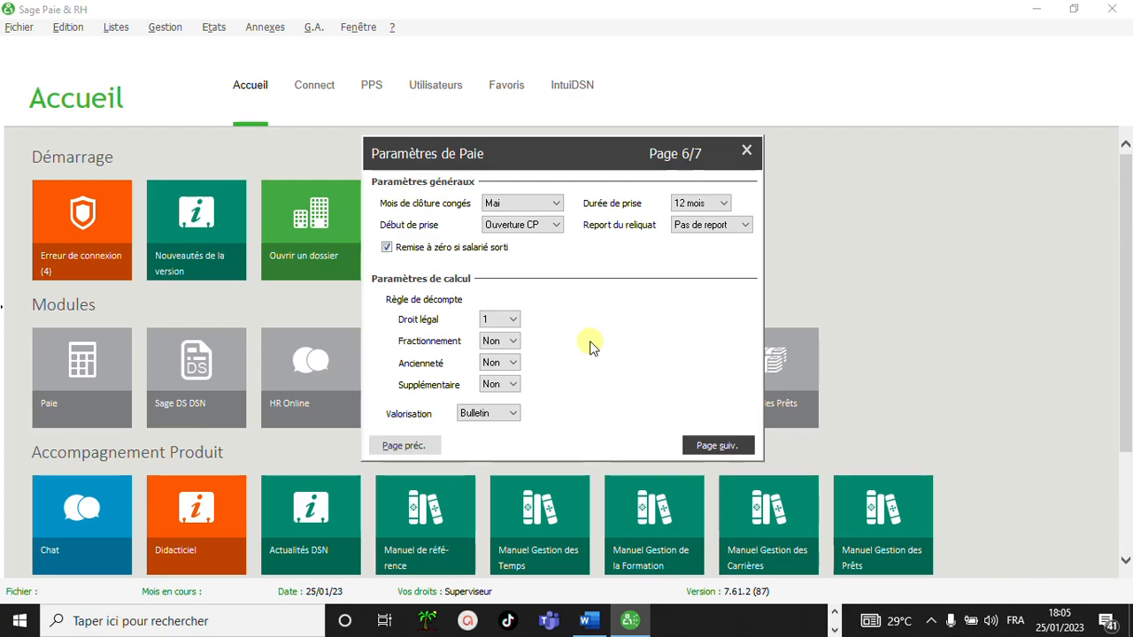
pyautogui.click(538, 201)
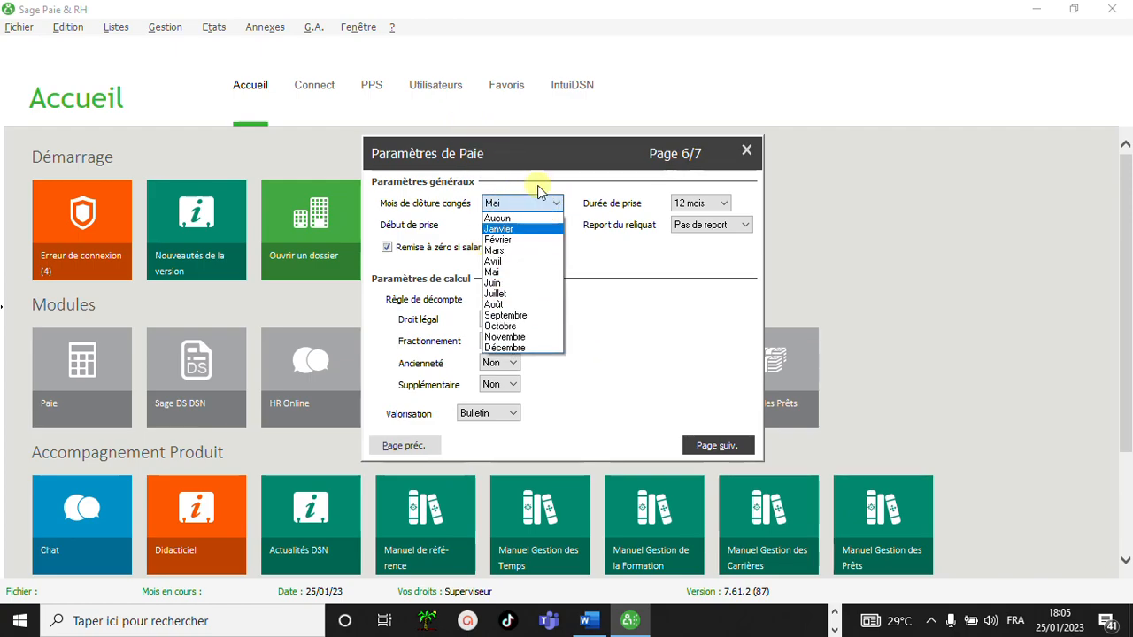
pyautogui.click(623, 331)
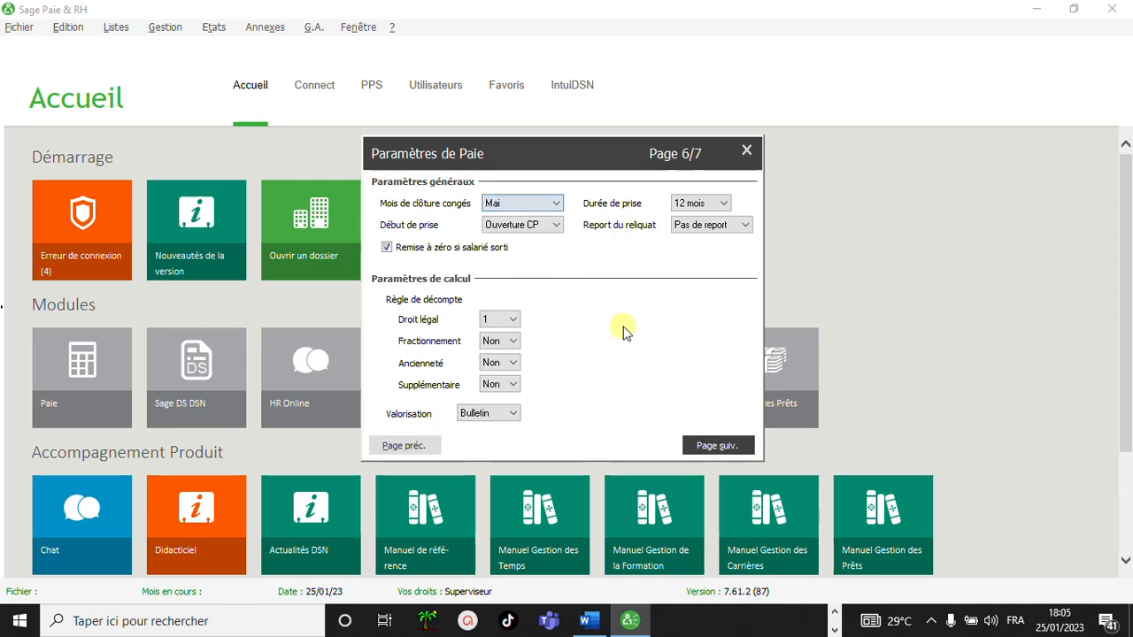
pyautogui.click(714, 445)
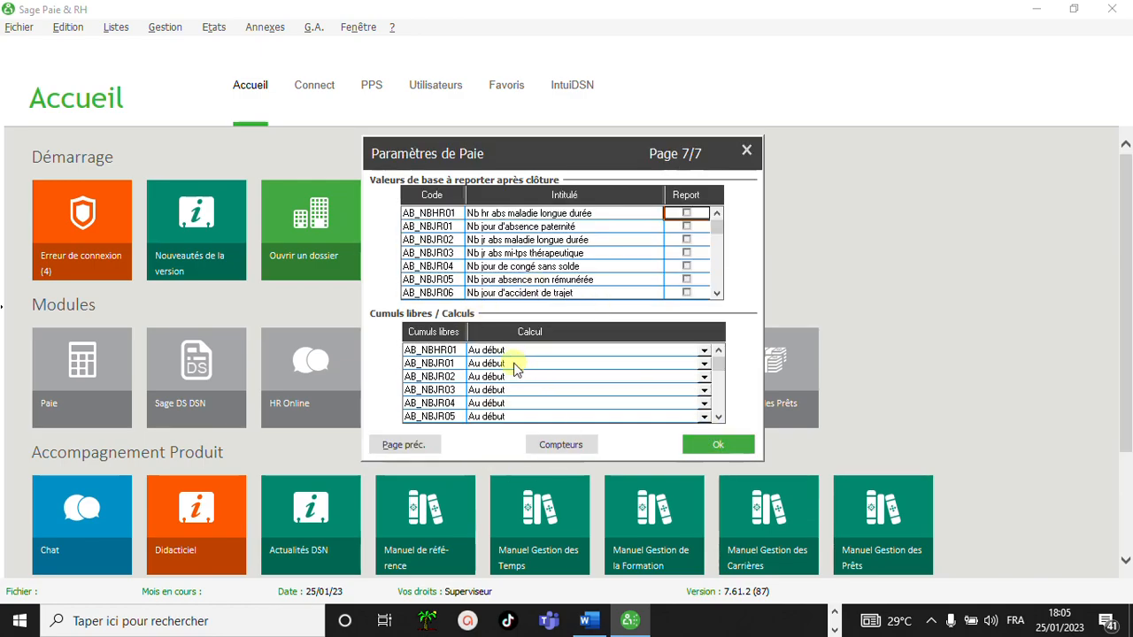
pyautogui.click(705, 447)
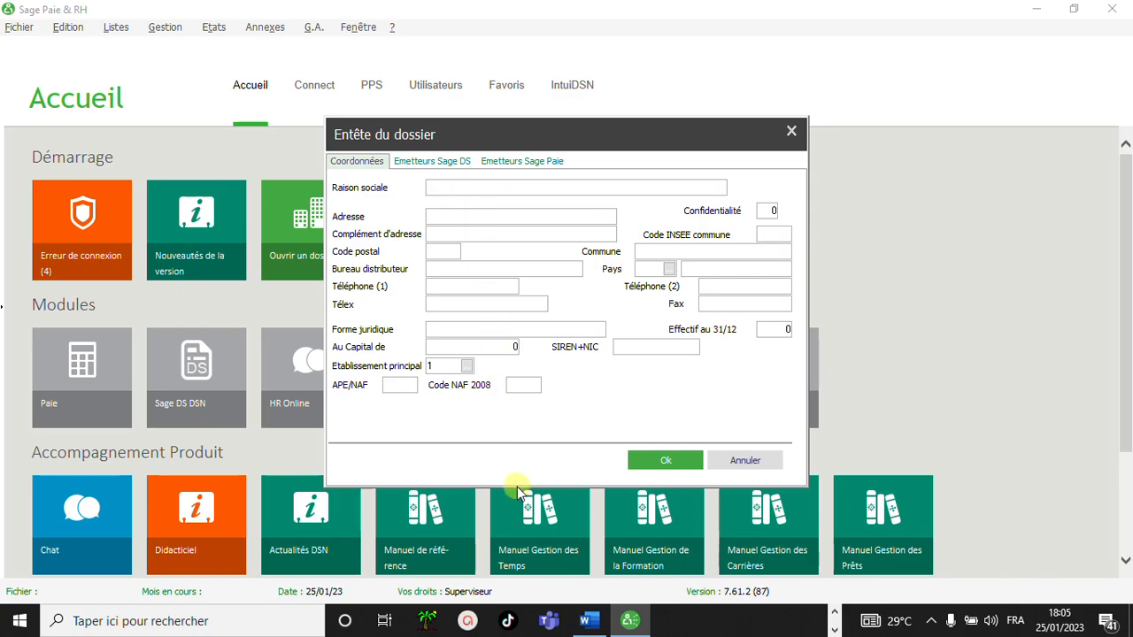
# Switch to the Word case study and consult the company details under Données à renseigner.
pyautogui.moveTo(589, 619)
pyautogui.click(611, 540)
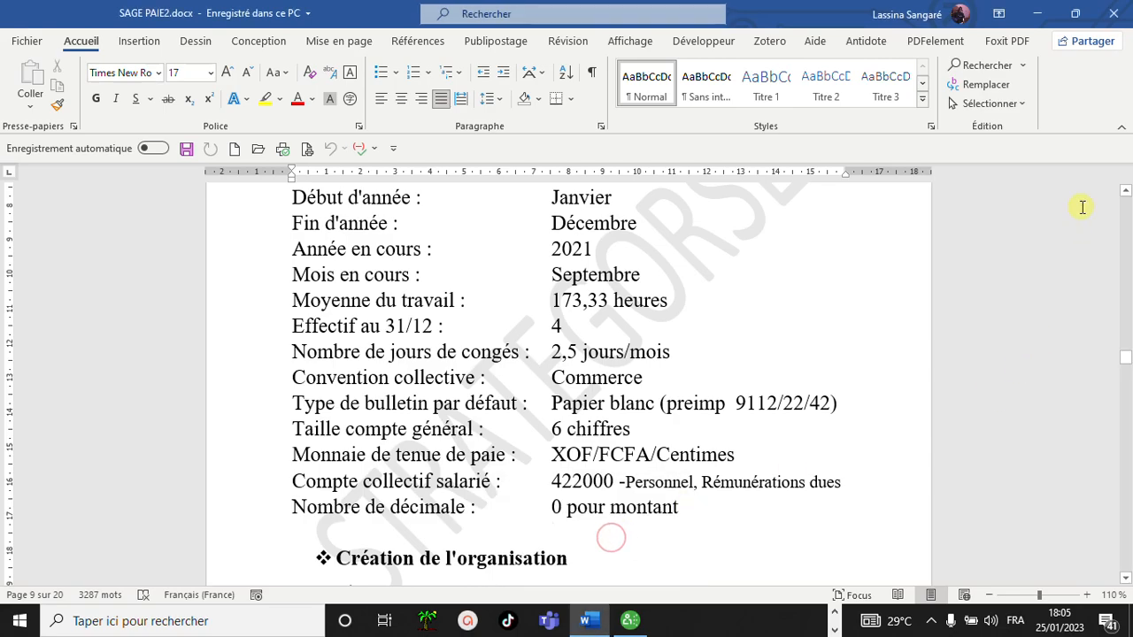
pyautogui.click(1125, 191)
pyautogui.click(1125, 191)
pyautogui.click(1125, 191)
pyautogui.click(1125, 192)
pyautogui.click(1125, 192)
pyautogui.click(1125, 191)
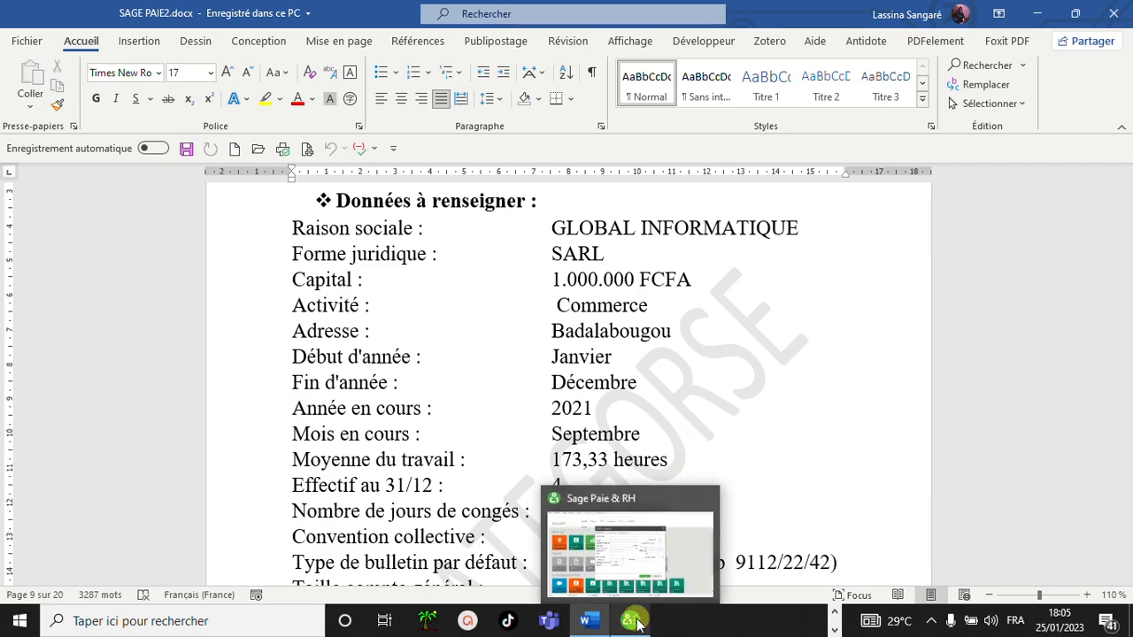
# Back in Sage Paie & RH, fill in the file header's Raison sociale as GLOBAL INFORMATIQUE, plus the company's address and address complement.
pyautogui.click(634, 564)
pyautogui.write('G')
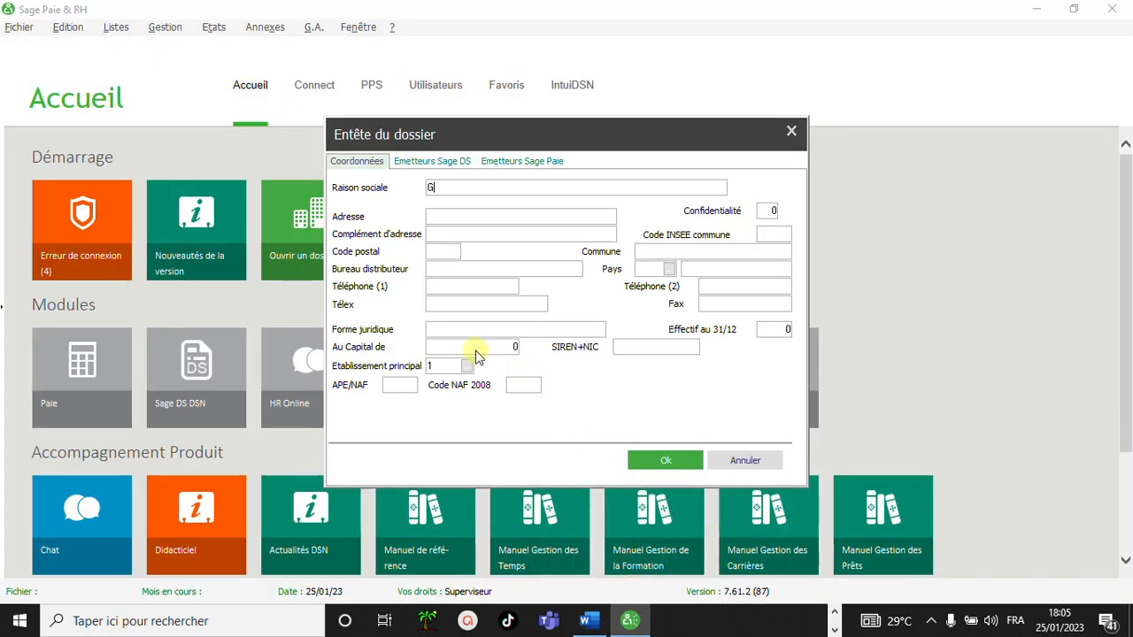
pyautogui.write('LOBAL INFORMATIQUE')
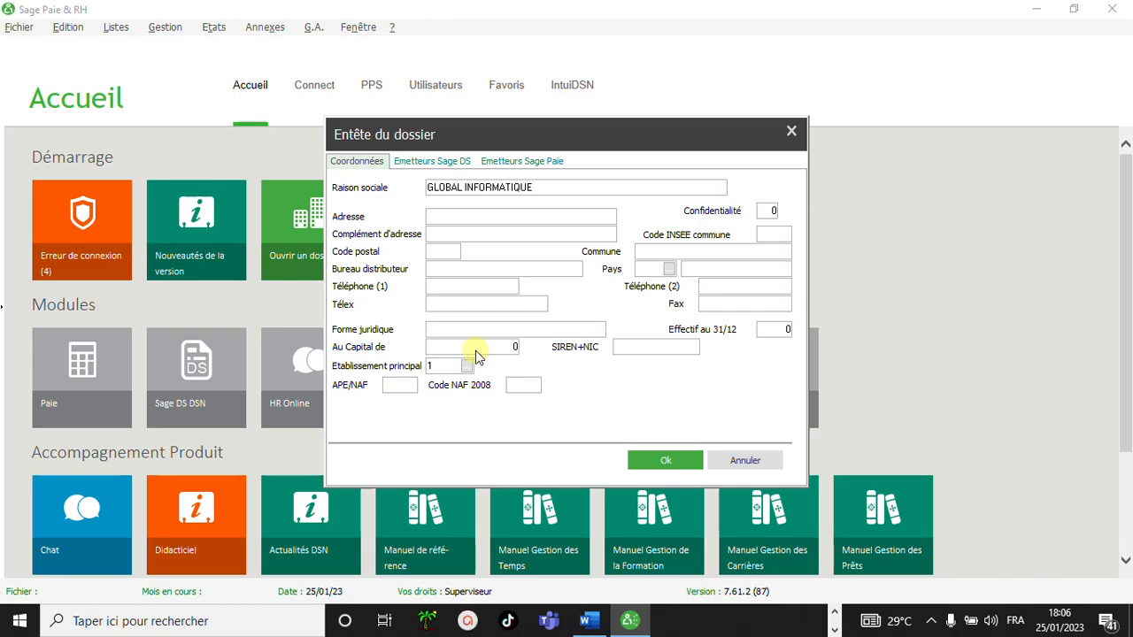
pyautogui.press('Tab')
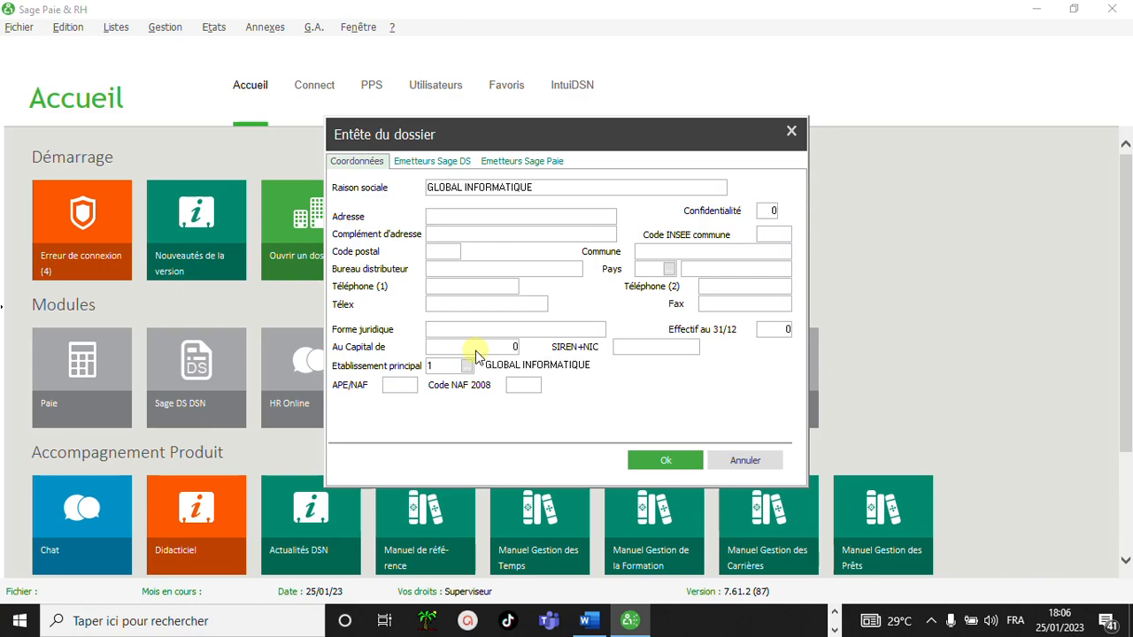
pyautogui.write('BADALABOUGOU')
pyautogui.press('Tab')
pyautogui.write('PRES')
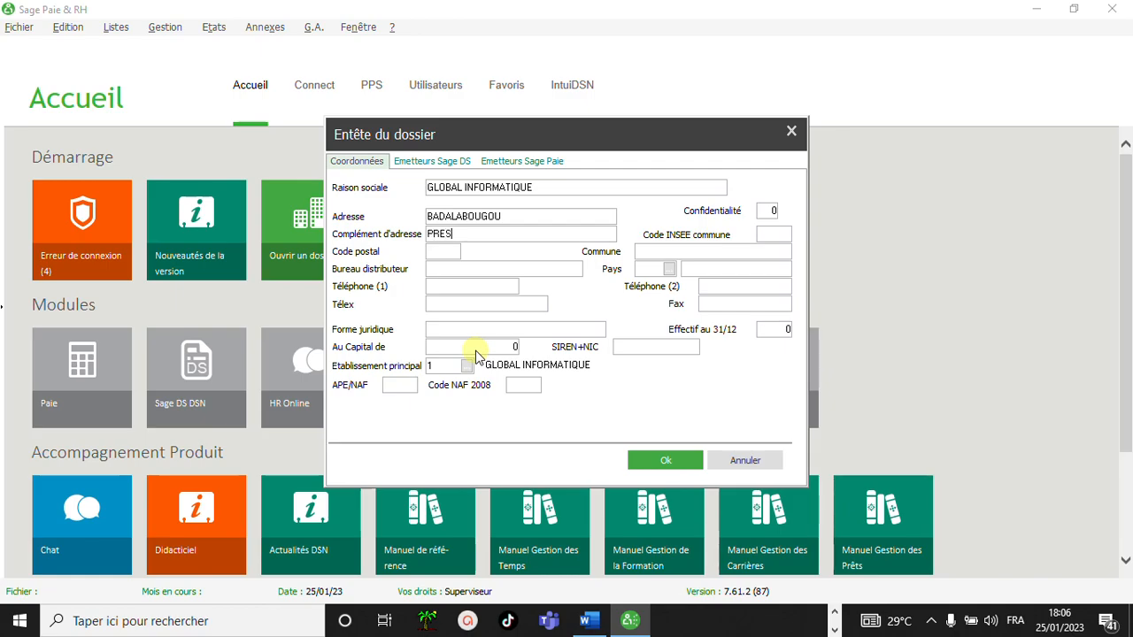
pyautogui.write(' DE LA FST')
pyautogui.press('Tab')
# Check the Word case study for the remaining company details and return to the Sage Paie & RH file header.
pyautogui.click(618, 553)
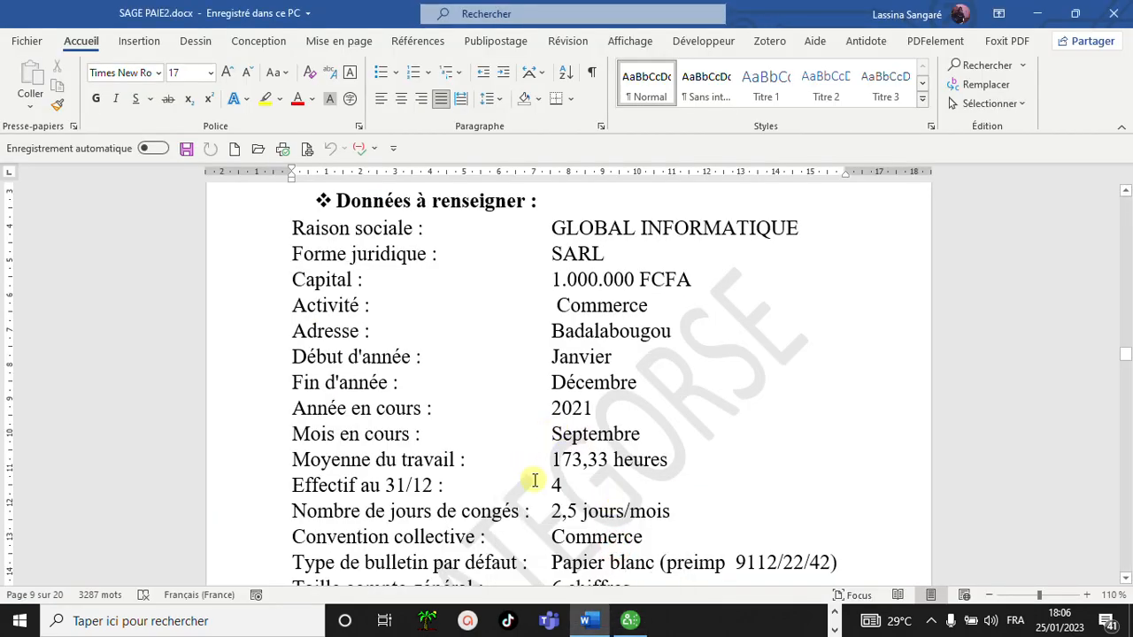
pyautogui.click(1124, 579)
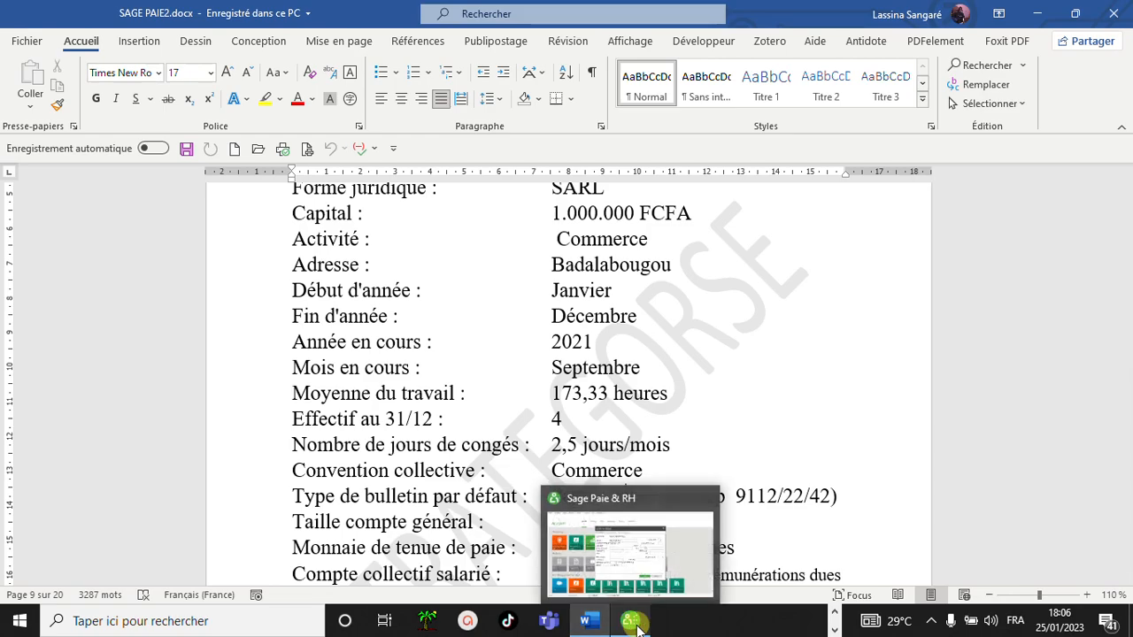
pyautogui.click(628, 555)
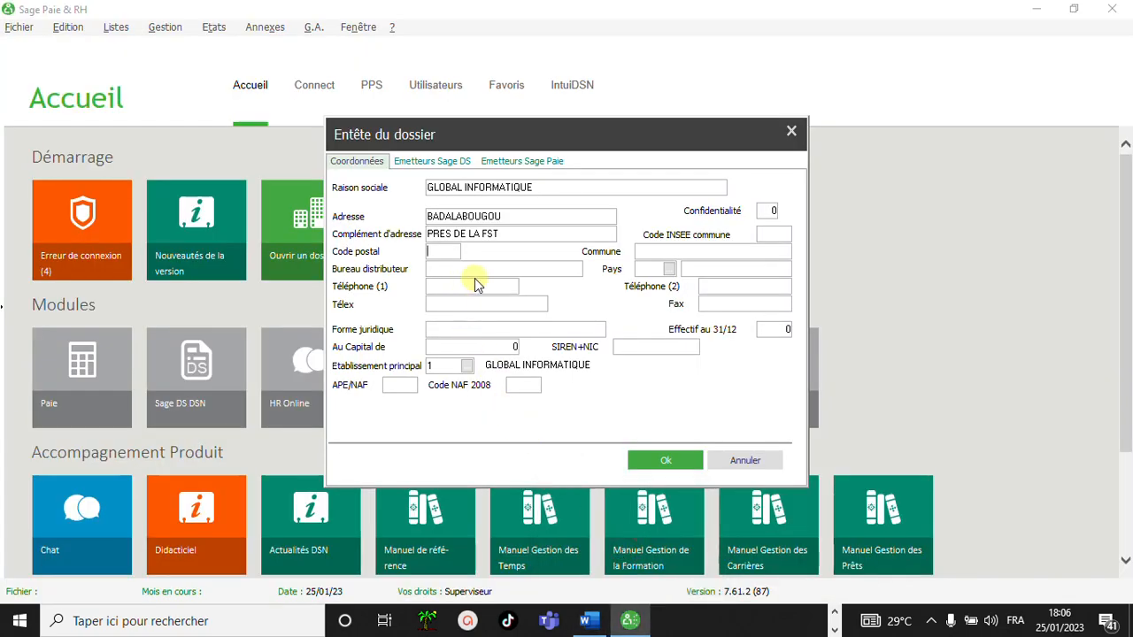
# Set the header's Commune and Bureau distributeur to COMMUNE V and the country code to MLI.
pyautogui.write('COMMUNE V')
pyautogui.press('Tab')
pyautogui.press('Tab')
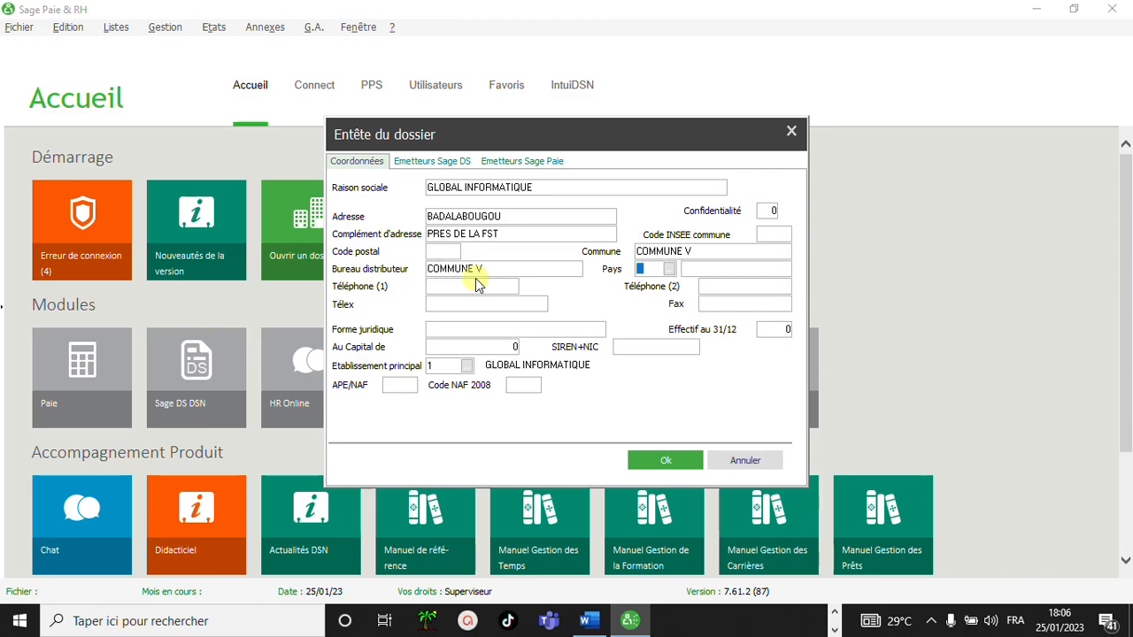
pyautogui.write('MLI')
pyautogui.press('Tab')
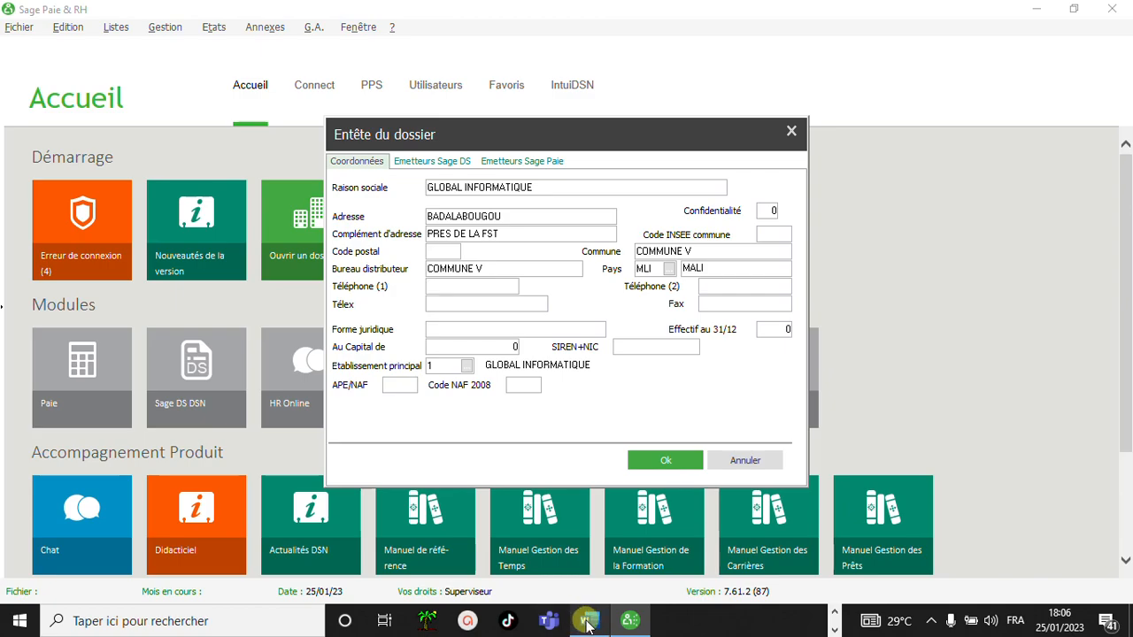
# Consult the Données à renseigner list in the Word case study and return to the Sage Paie & RH file header.
pyautogui.moveTo(588, 620)
pyautogui.click(605, 593)
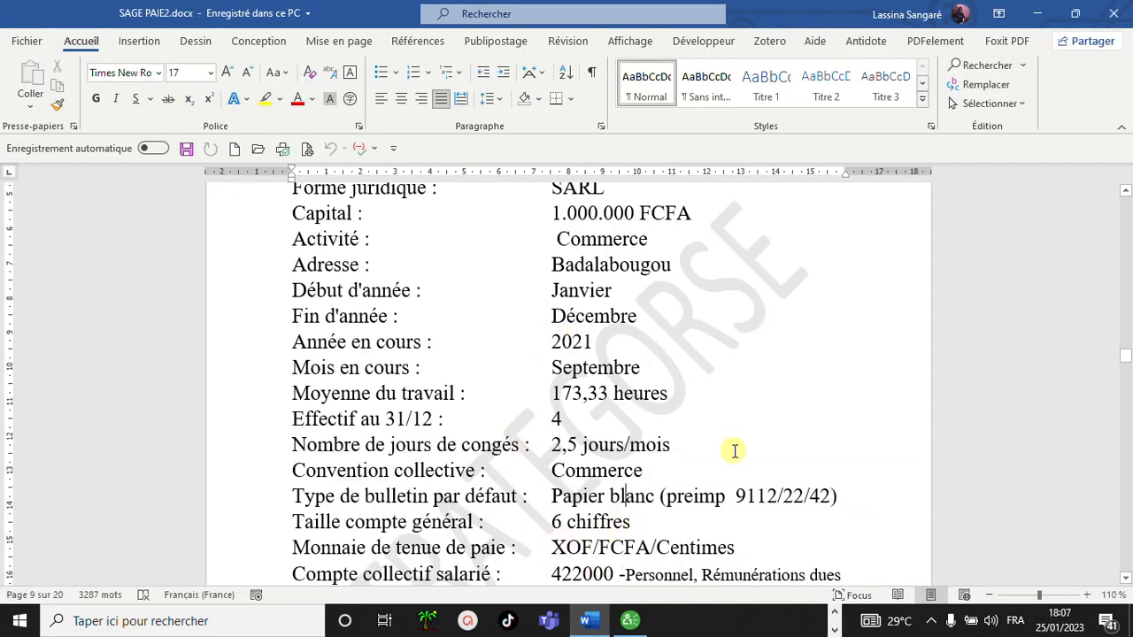
pyautogui.click(1126, 581)
pyautogui.click(1126, 582)
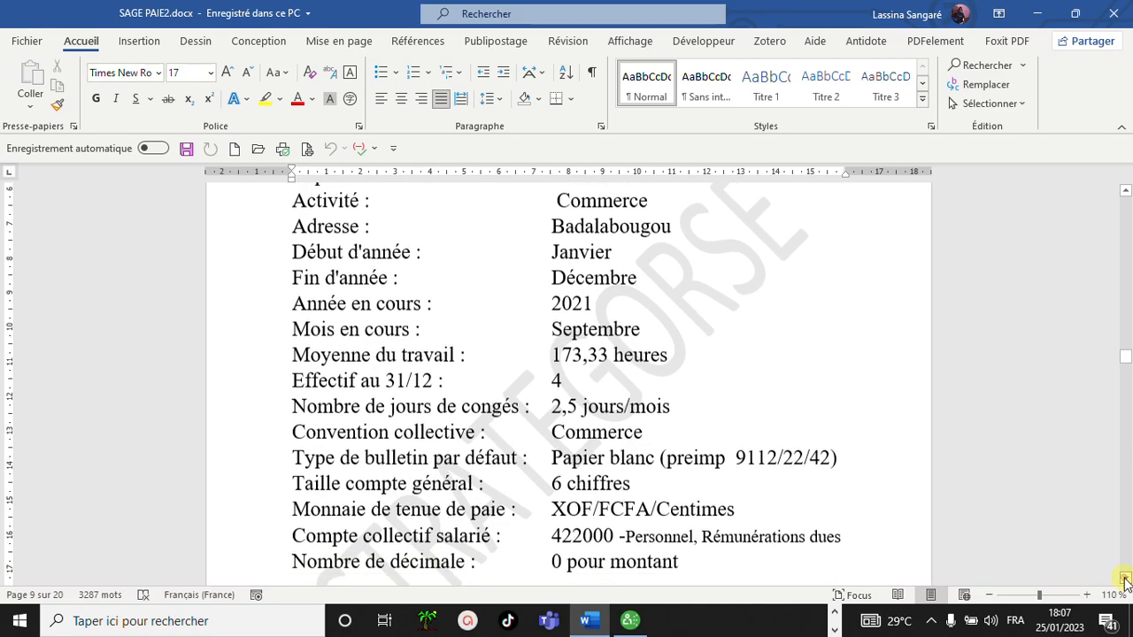
pyautogui.click(1125, 191)
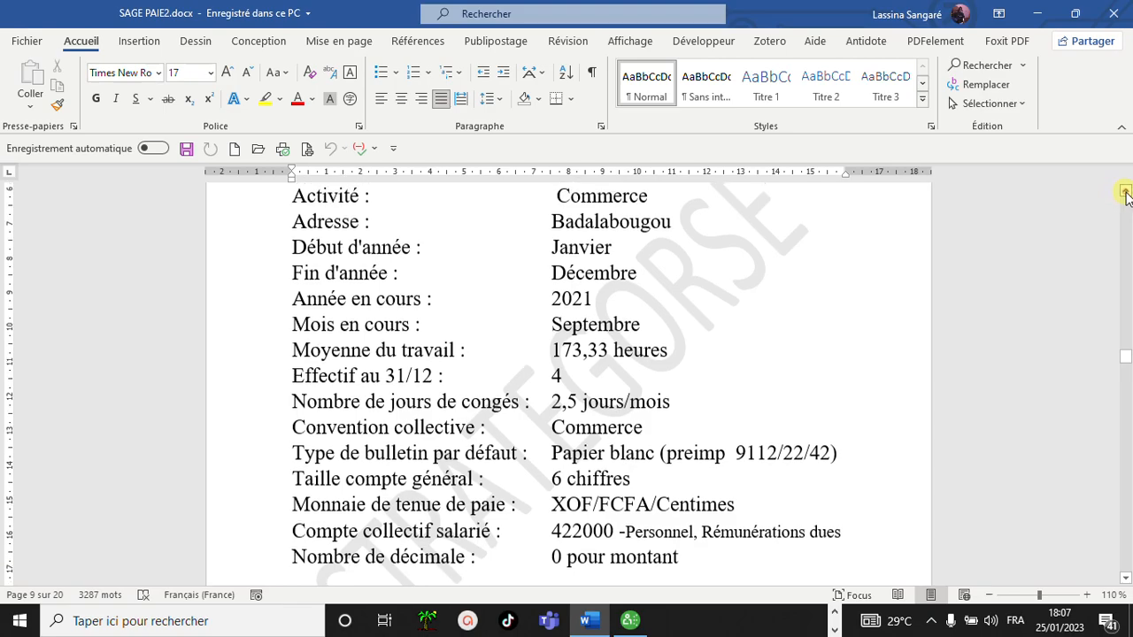
pyautogui.click(1126, 192)
pyautogui.click(1125, 192)
pyautogui.click(1126, 192)
pyautogui.click(1126, 192)
pyautogui.moveTo(630, 620)
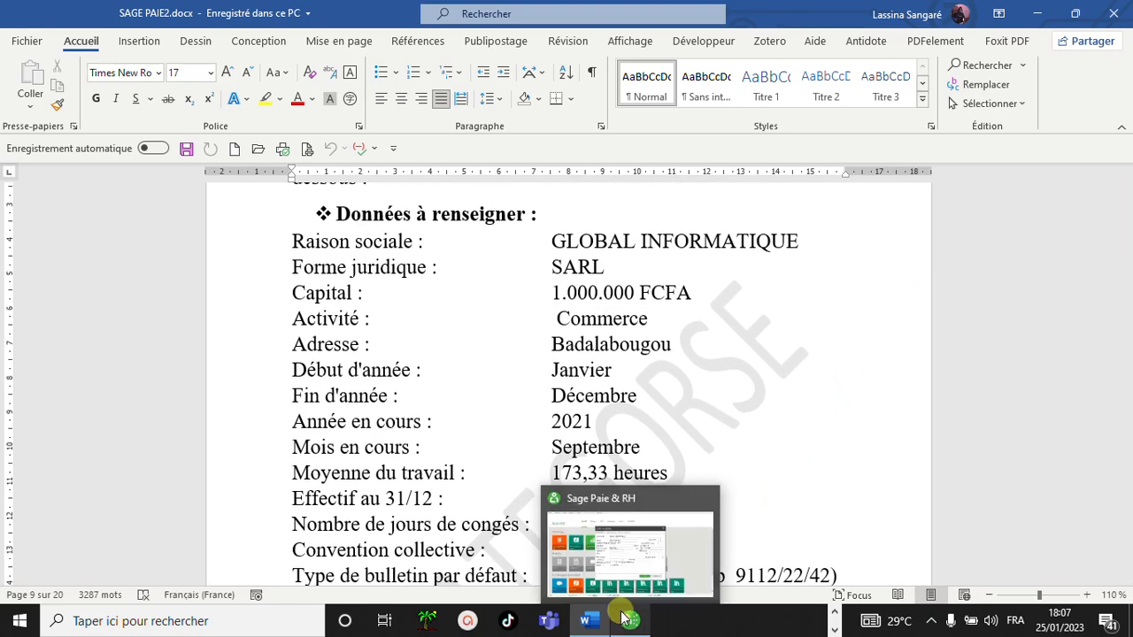
pyautogui.click(633, 554)
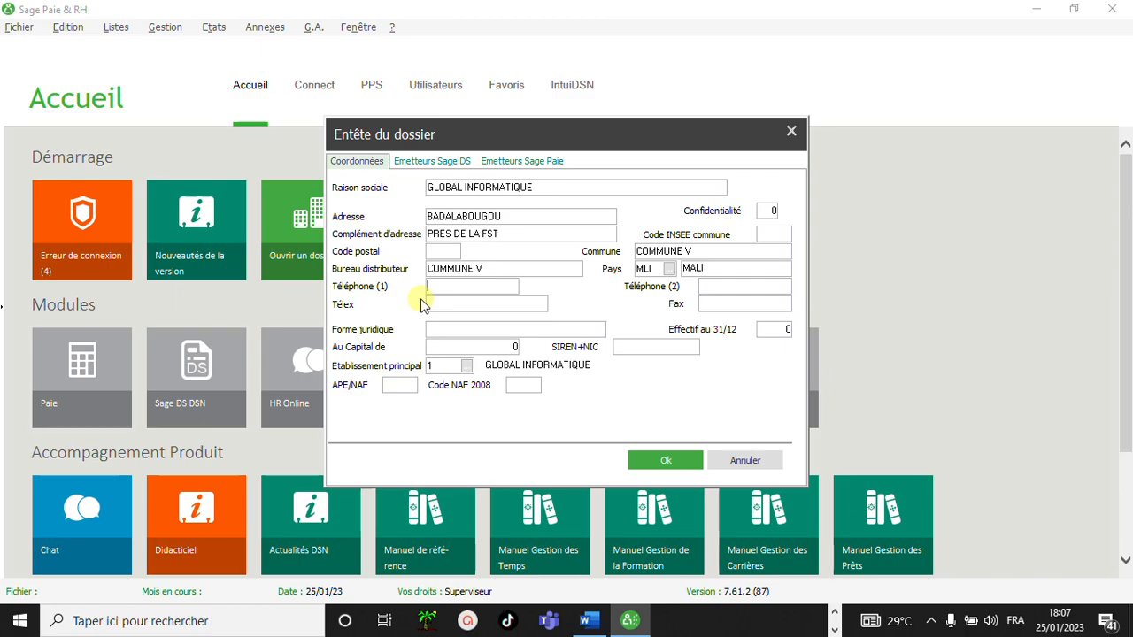
# Enter the company's two telephone numbers and set the Forme juridique to SARL.
pyautogui.write('20 2')
pyautogui.write('1 22 23')
pyautogui.write('90 7')
pyautogui.write('0 08')
pyautogui.write(' 09')
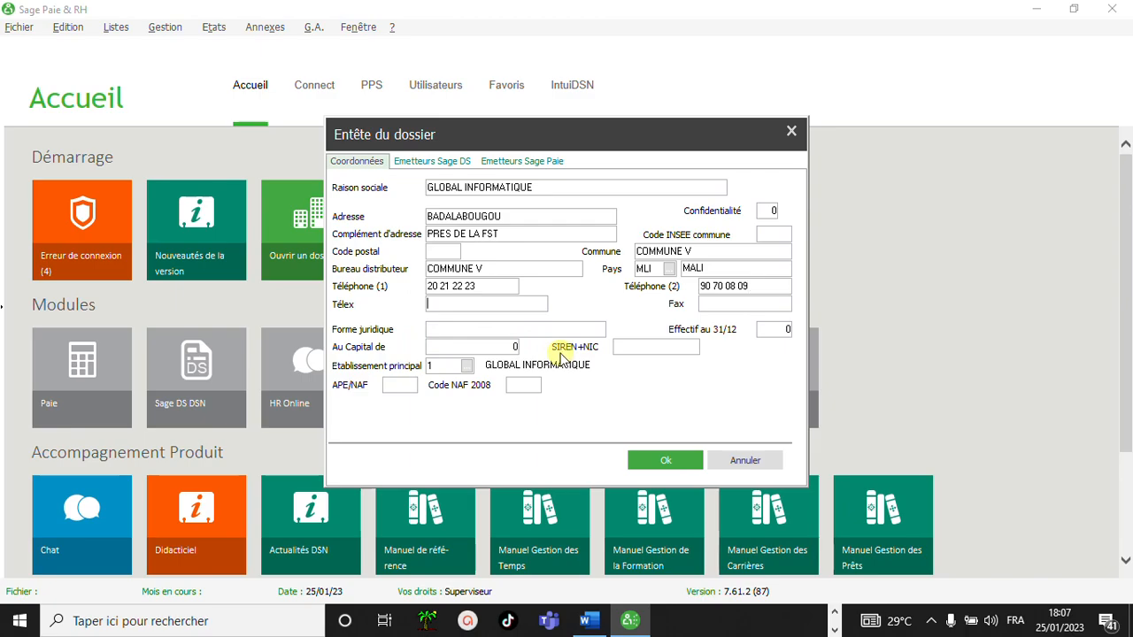
pyautogui.press('Tab')
pyautogui.write('SARL')
pyautogui.press('Tab')
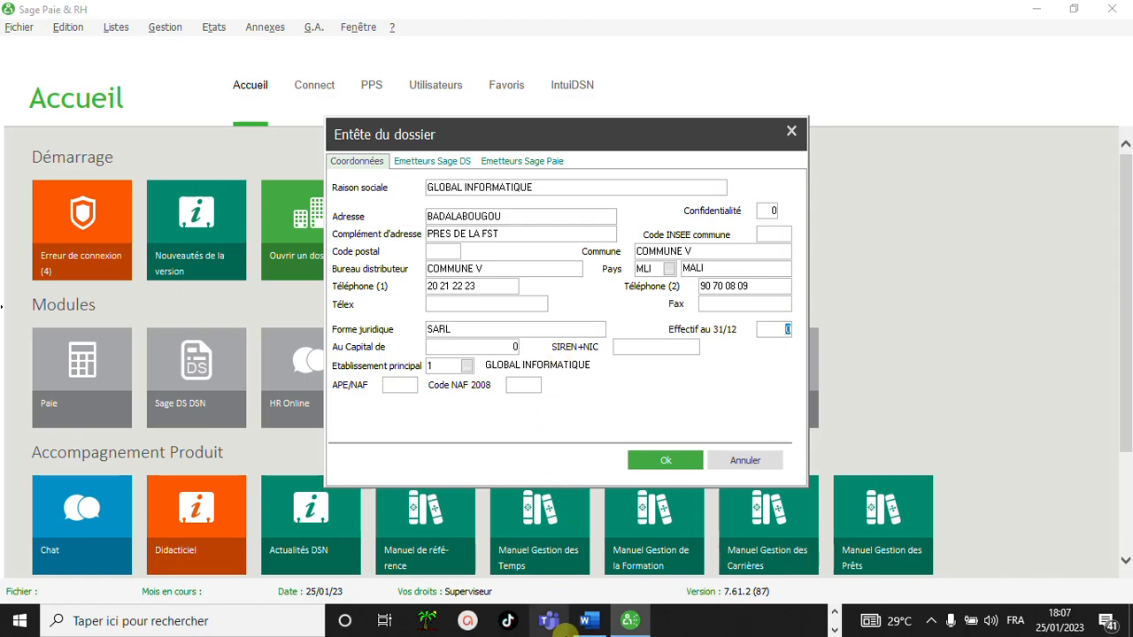
# Look up the Effectif au 31/12 in the Word case study and return to the Sage Paie & RH file header.
pyautogui.click(602, 619)
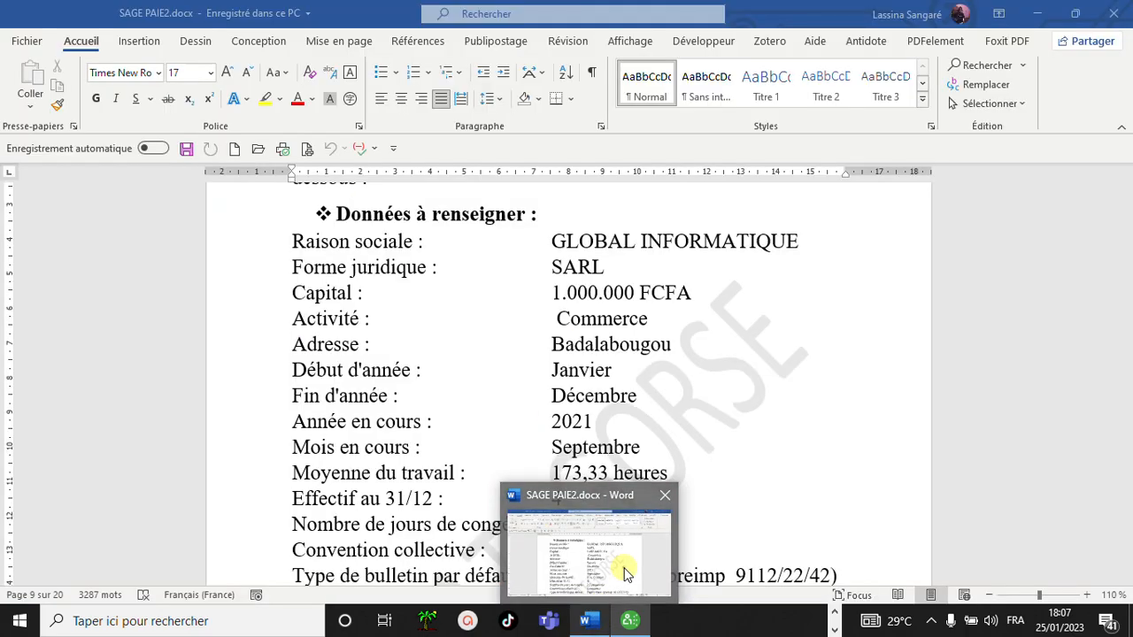
pyautogui.click(1126, 580)
pyautogui.click(1126, 580)
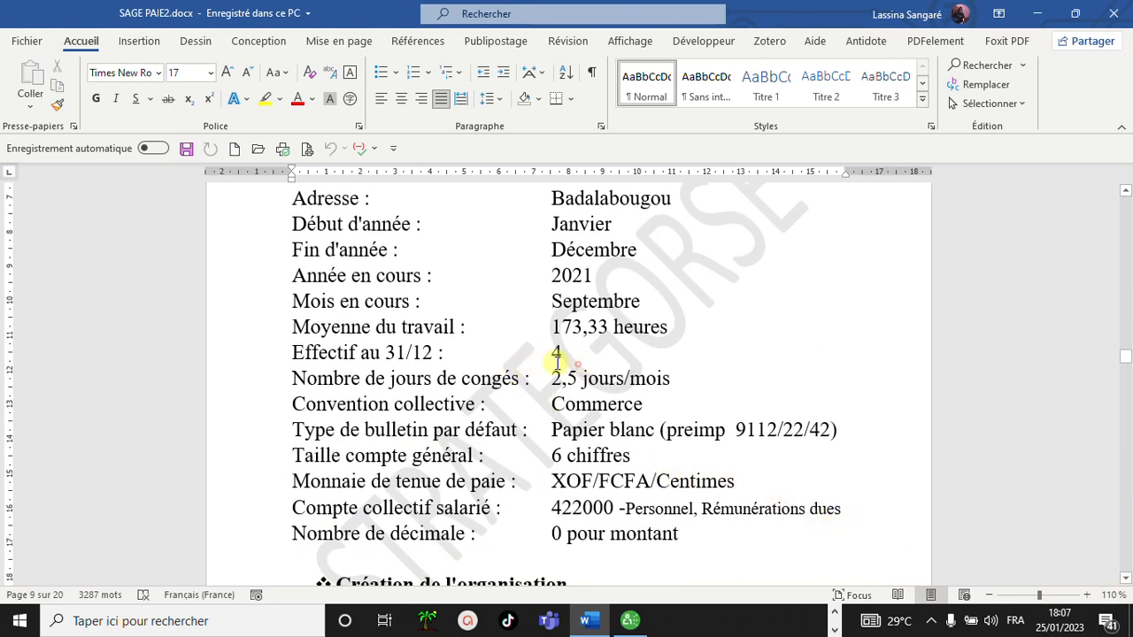
pyautogui.moveTo(564, 354); pyautogui.dragTo(377, 352)
pyautogui.click(488, 442)
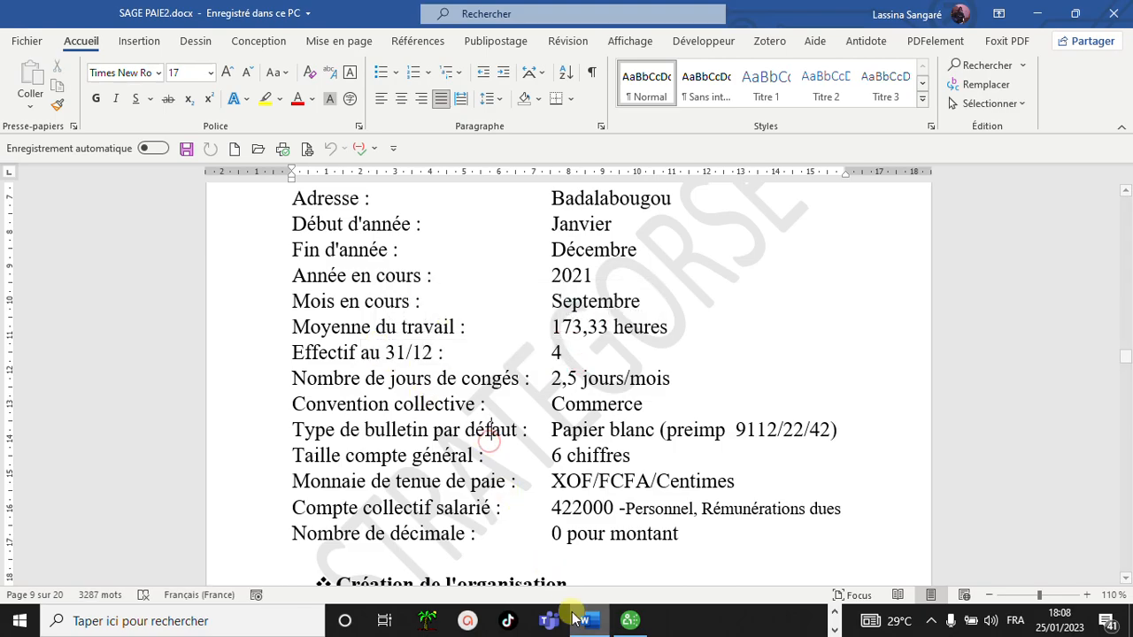
pyautogui.click(630, 620)
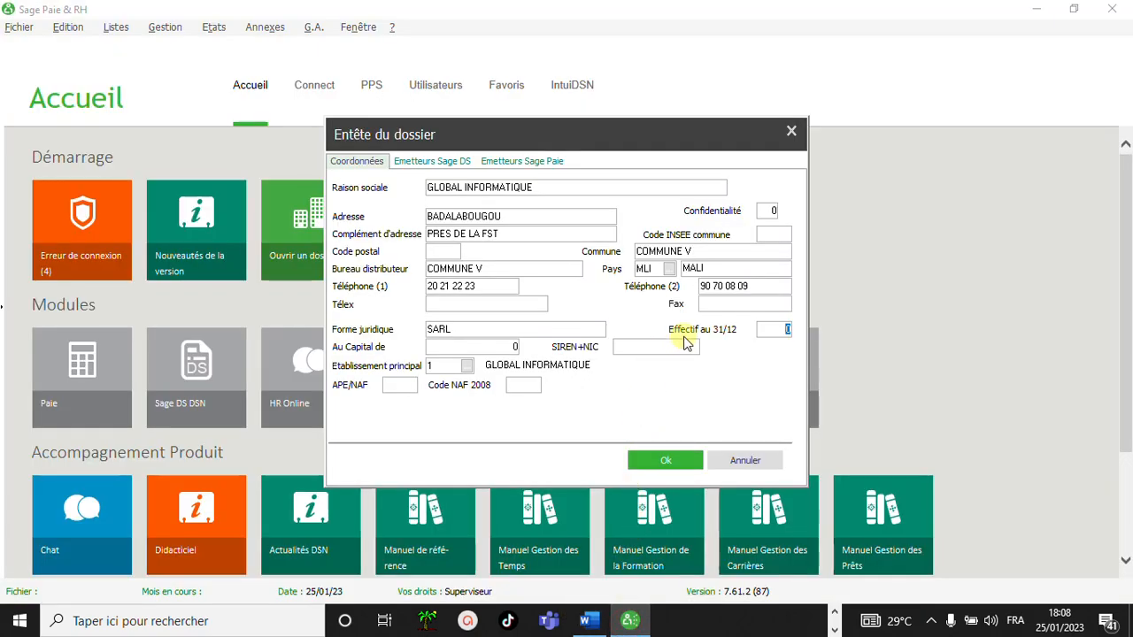
# Set the Effectif au 31/12 to 4, enter the capital given in the case study and validate the file header.
pyautogui.write('4')
pyautogui.press('Tab')
pyautogui.write('100000')
pyautogui.click(659, 460)
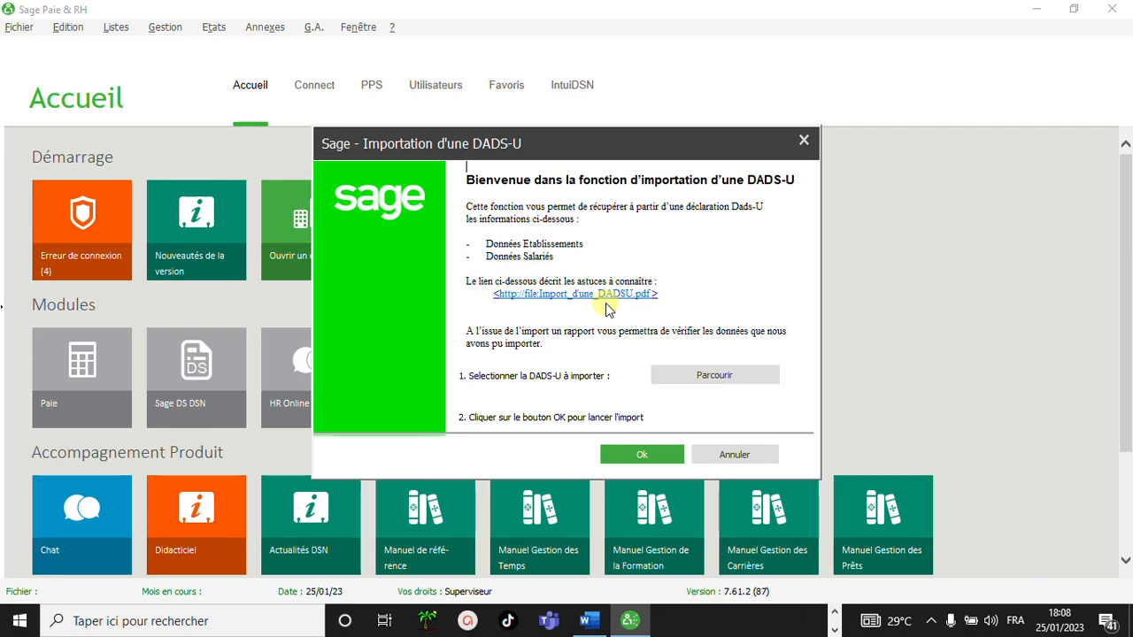
# Pass the DADS-U import without choosing a file and set the collective monthly working duration to 173,33 in the payslip preparation assistant.
pyautogui.click(635, 455)
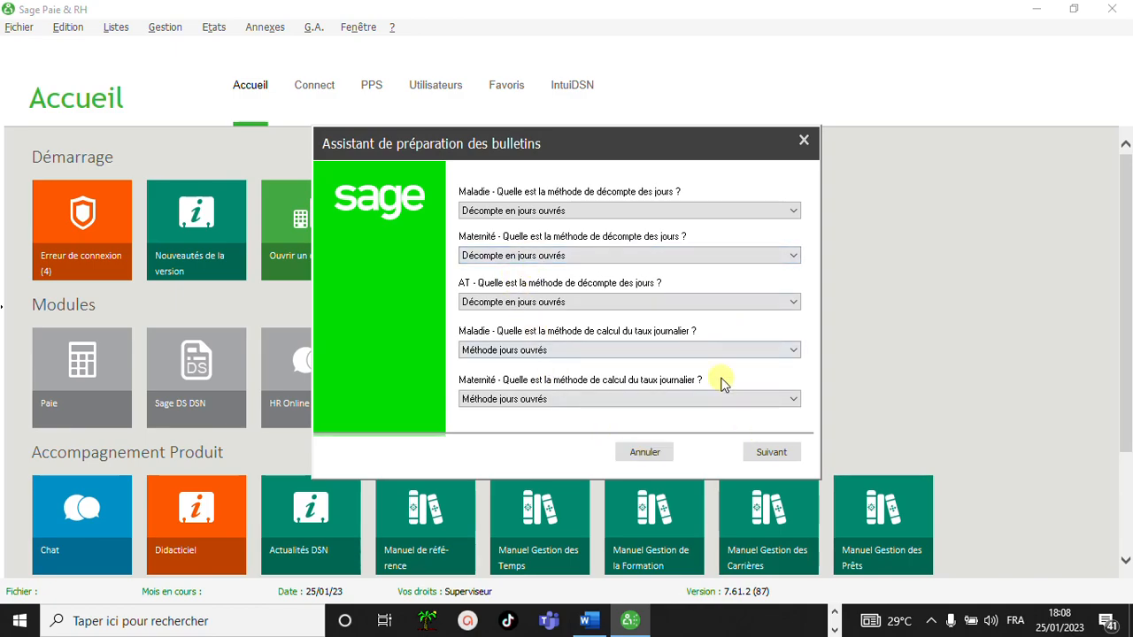
pyautogui.click(766, 454)
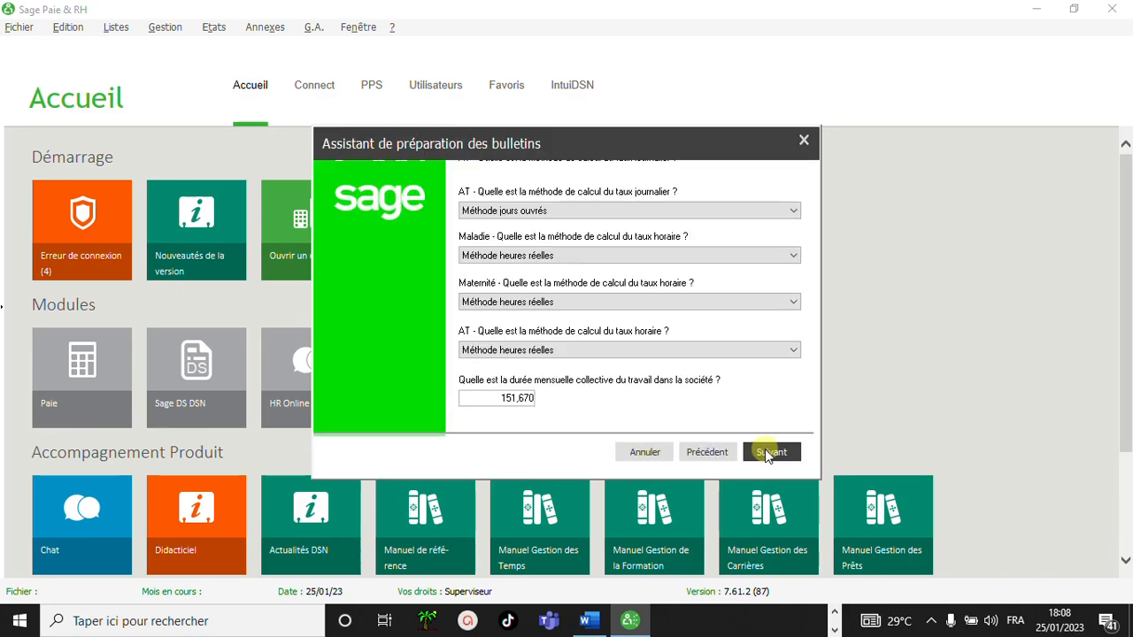
pyautogui.doubleClick(518, 402)
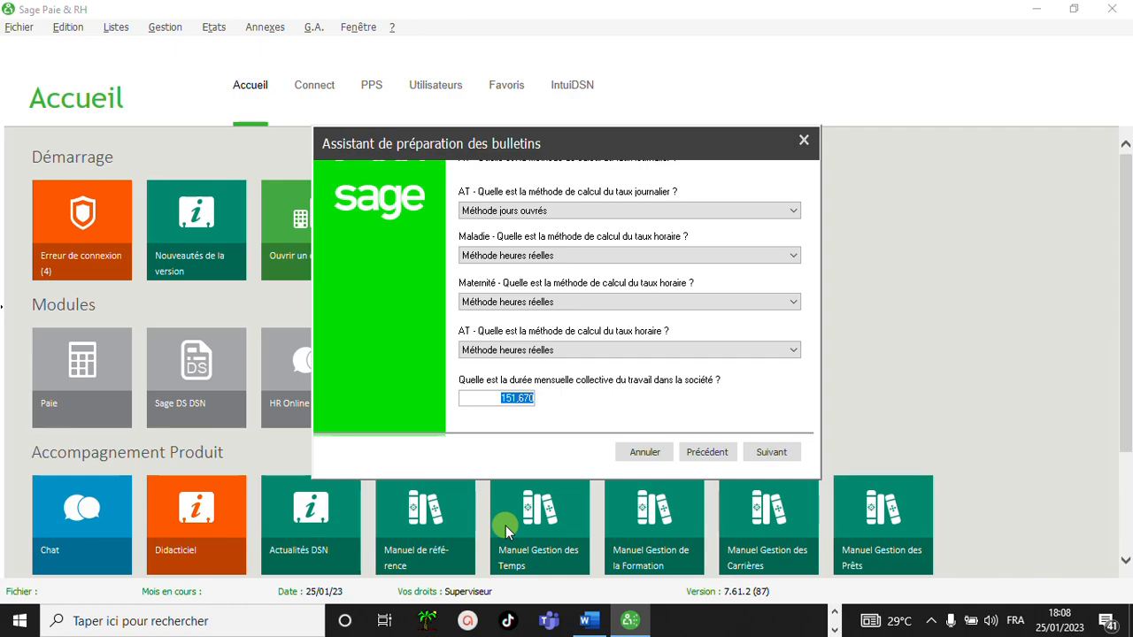
pyautogui.write('173,33')
pyautogui.click(761, 457)
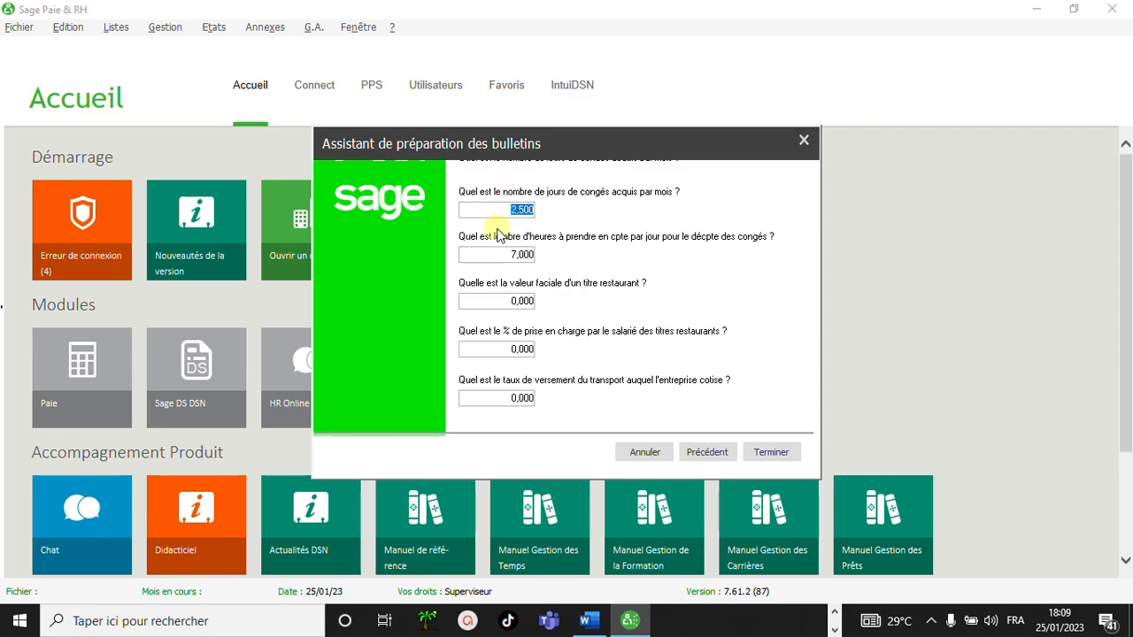
# Set the daily hours for the leave count to 8, finish the payslip preparation assistant and dismiss the model list.
pyautogui.press('Tab')
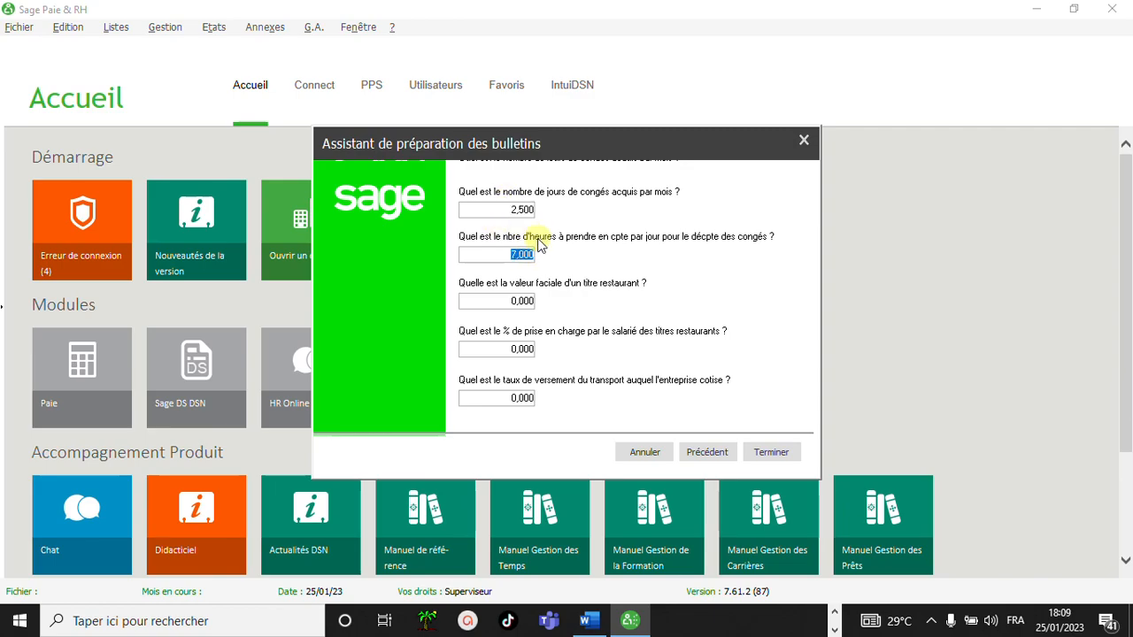
pyautogui.write('8')
pyautogui.press('Tab')
pyautogui.press('Tab')
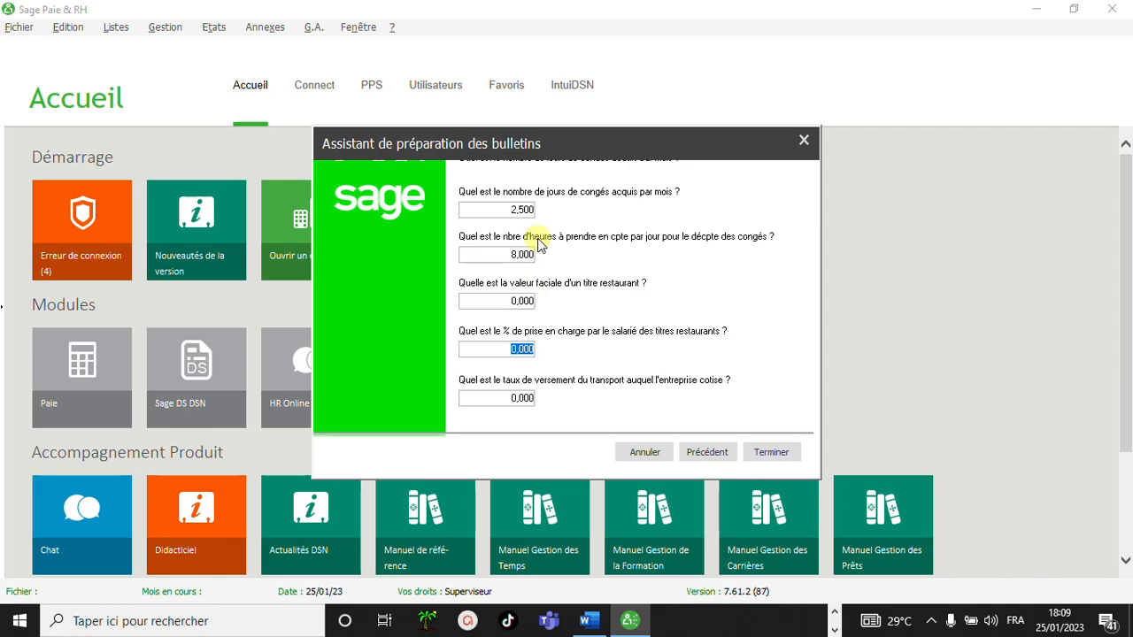
pyautogui.click(763, 454)
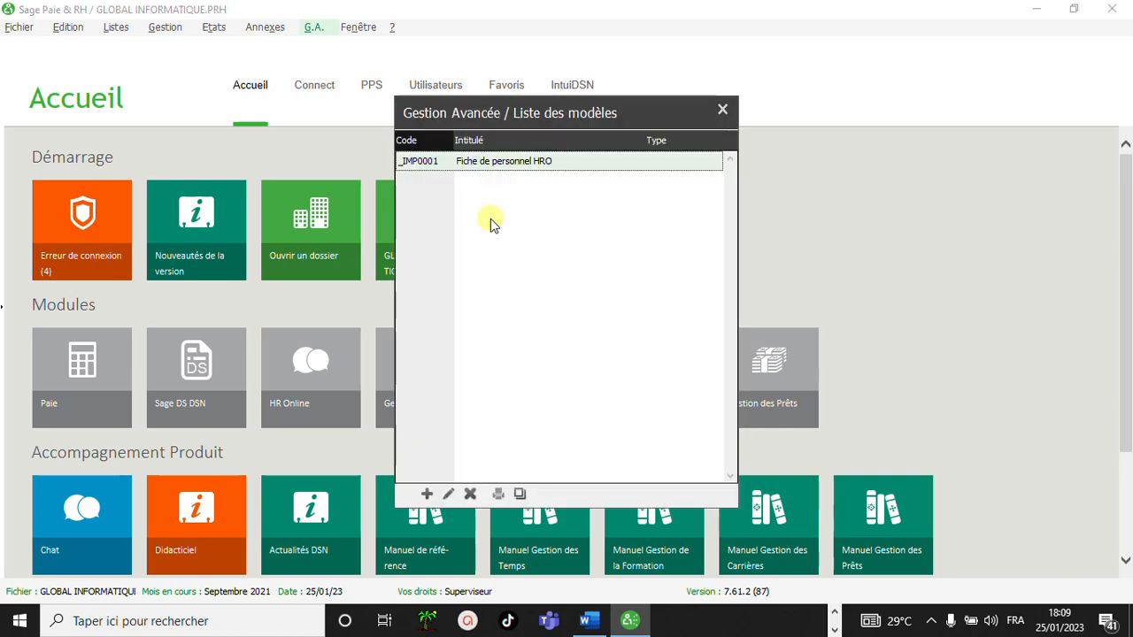
pyautogui.click(722, 110)
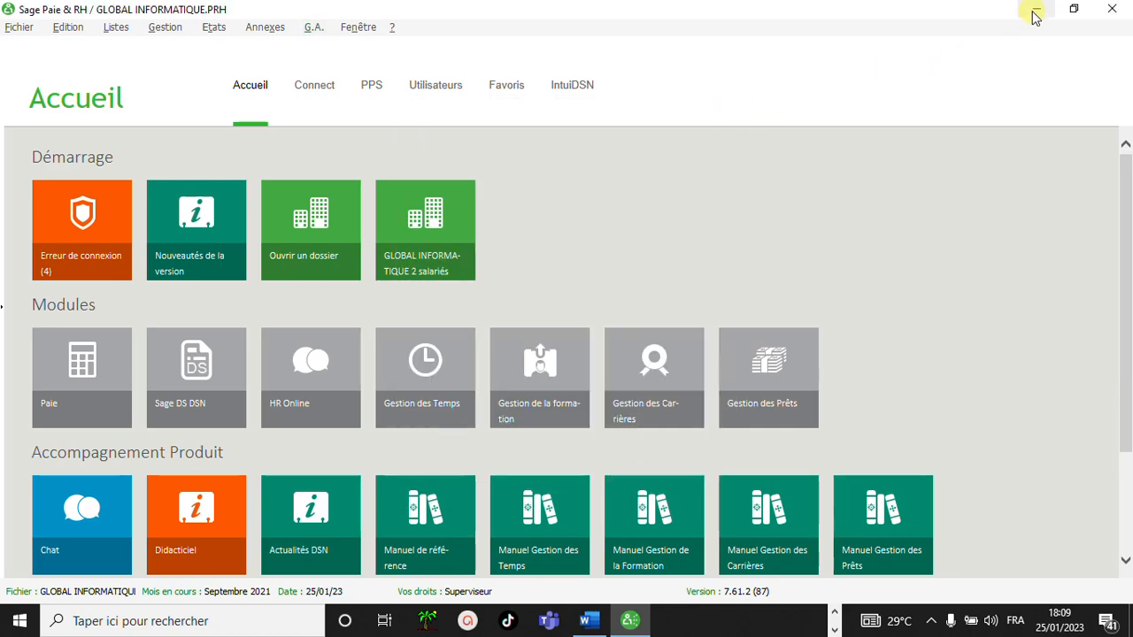